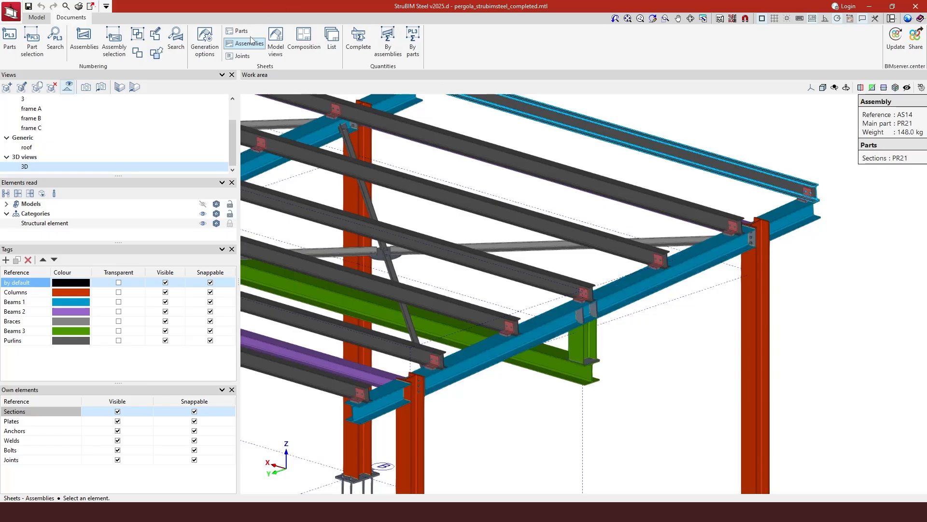
Generate the assembly sheet for the blue beam with the stub that supports the green beam, and inspect its title block.
left_click(584, 320)
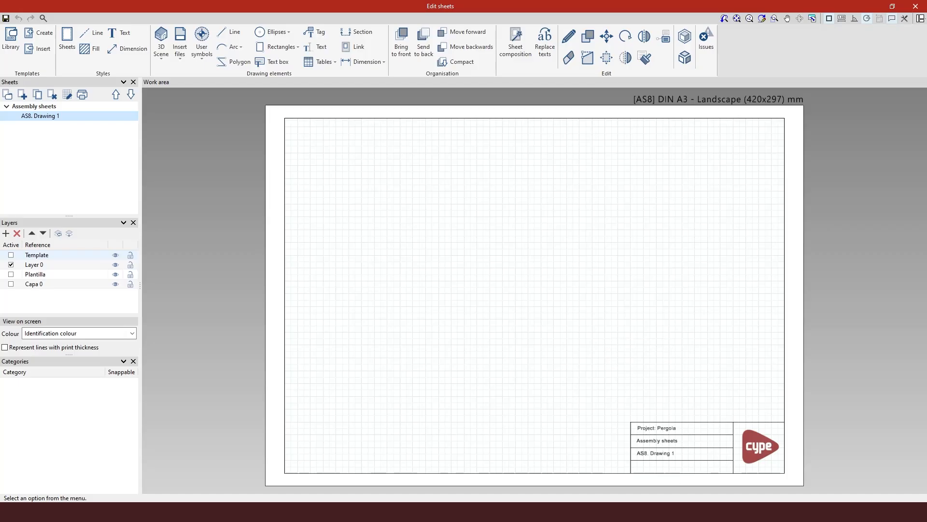
scroll(732, 490, "up", 5)
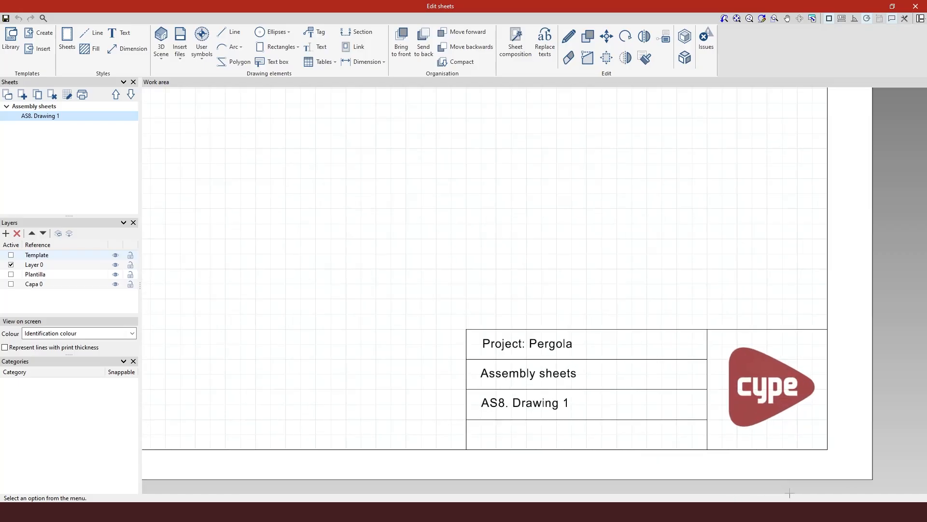
scroll(789, 493, "up", 2)
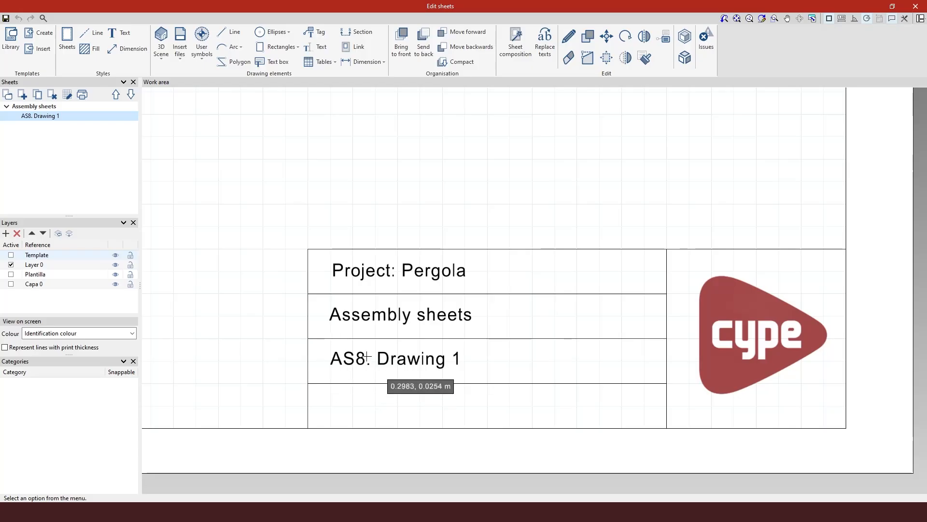
scroll(659, 412, "down", 4)
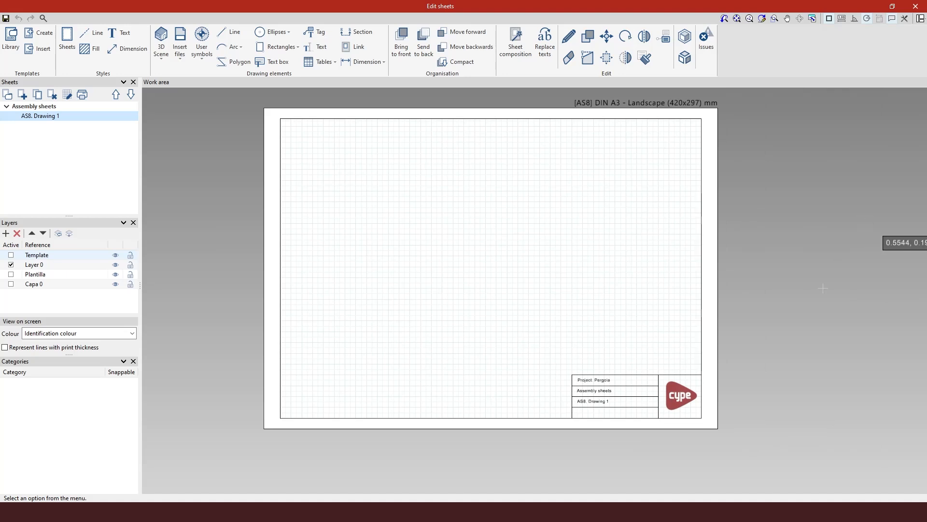
scroll(719, 381, "down", 1)
scroll(845, 168, "up", 1)
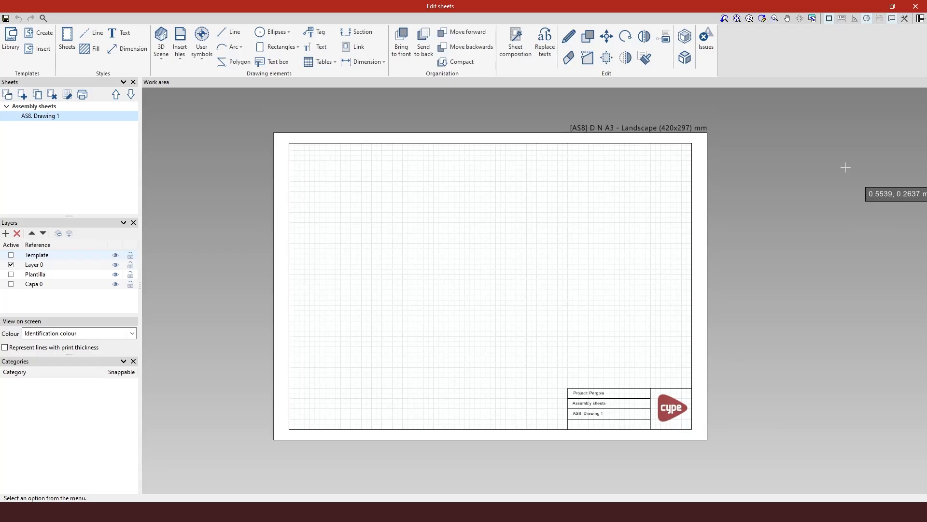
Open the scenes library for 3D scenes and bring the AS8 assembly closer.
left_click(160, 43)
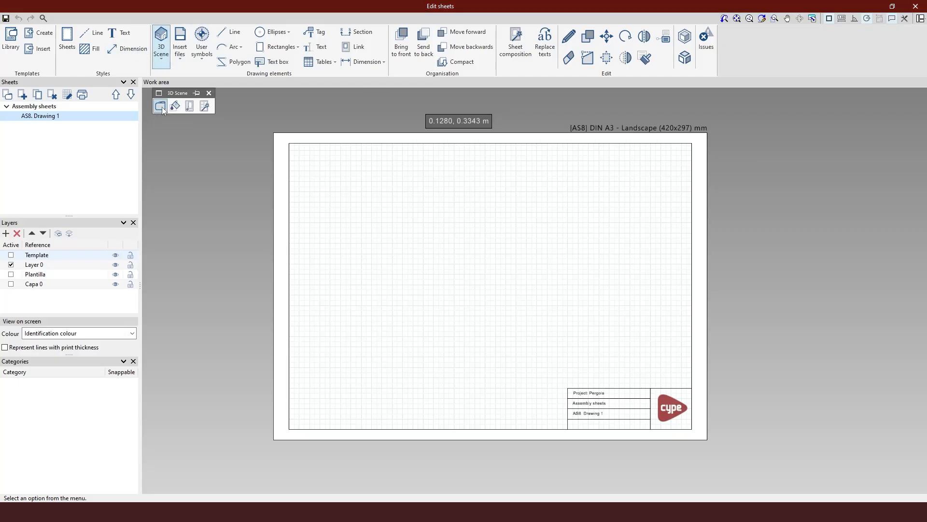
left_click(161, 106)
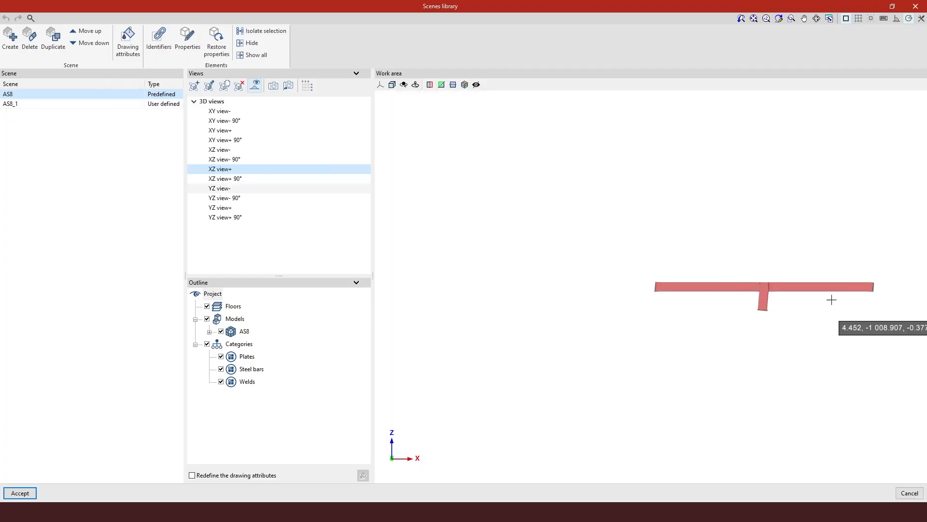
scroll(847, 293, "up", 3)
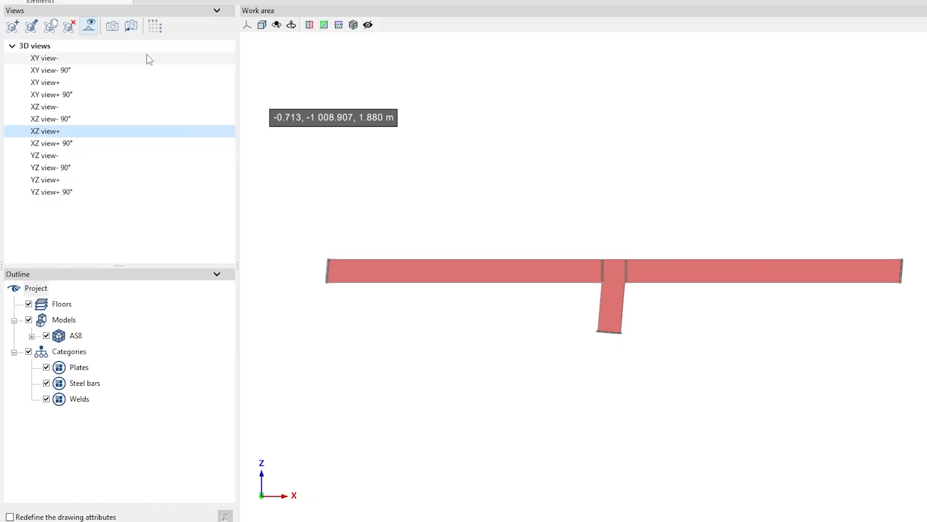
Examine the AS8 assembly through its predefined XY, XZ and YZ views, ending on XZ view+.
left_click(145, 58)
left_click(141, 71)
left_click(141, 82)
left_click(142, 107)
left_click(139, 130)
left_click(137, 143)
left_click(134, 167)
left_click(130, 191)
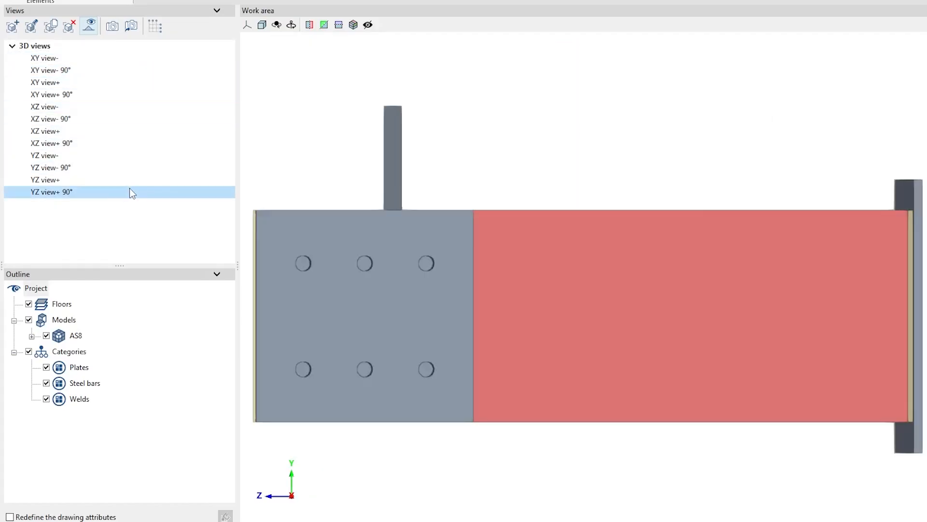
left_click(115, 60)
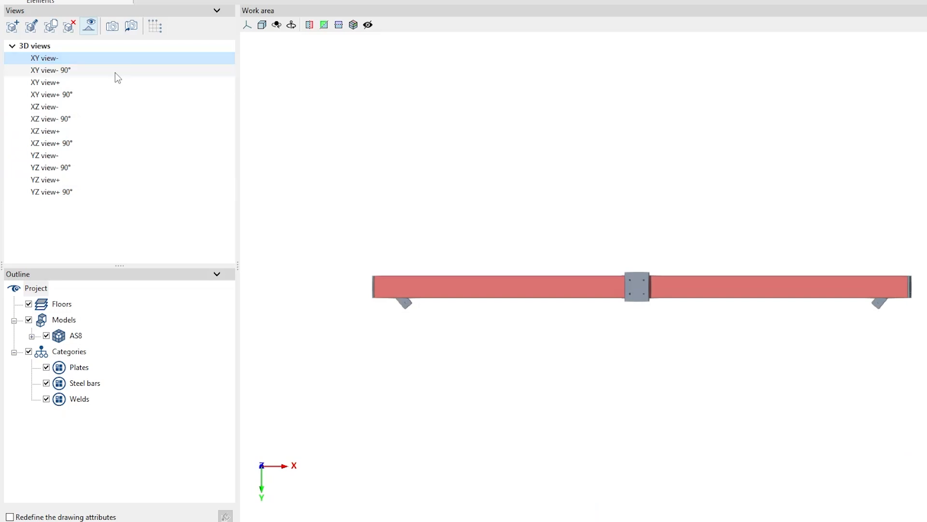
left_click(117, 85)
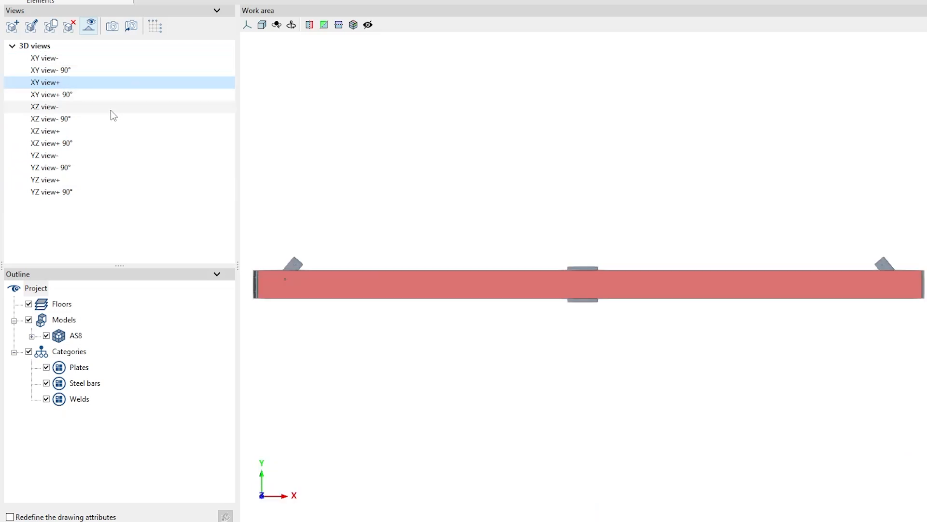
left_click(111, 107)
left_click(112, 132)
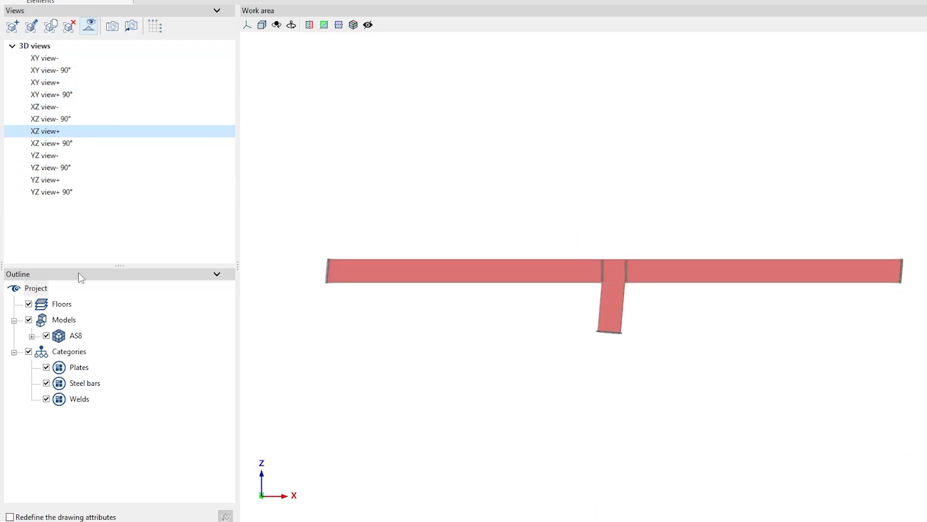
Try hiding the steel bars and welds in the AS8 scene, show them again and inspect the welded stiffeners above the stub.
middle_click_drag(694, 354, 611, 358)
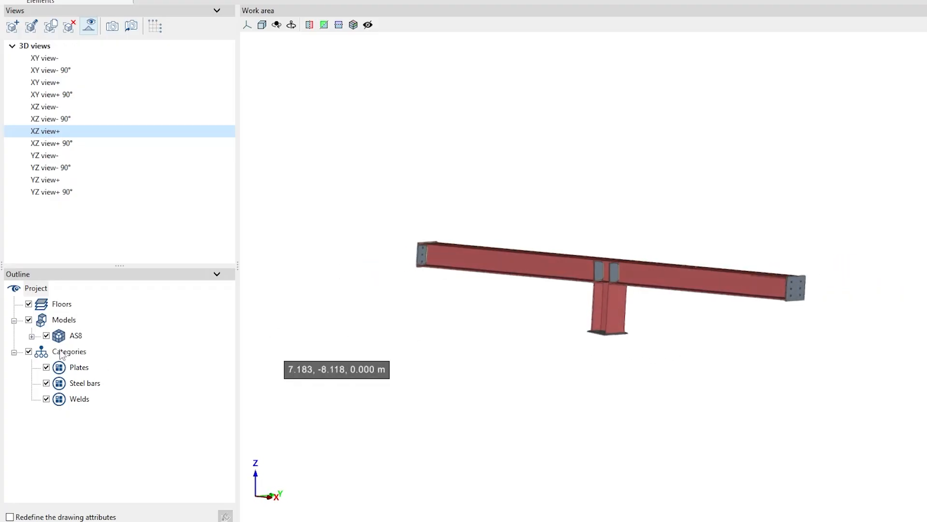
left_click(47, 383)
left_click(47, 399)
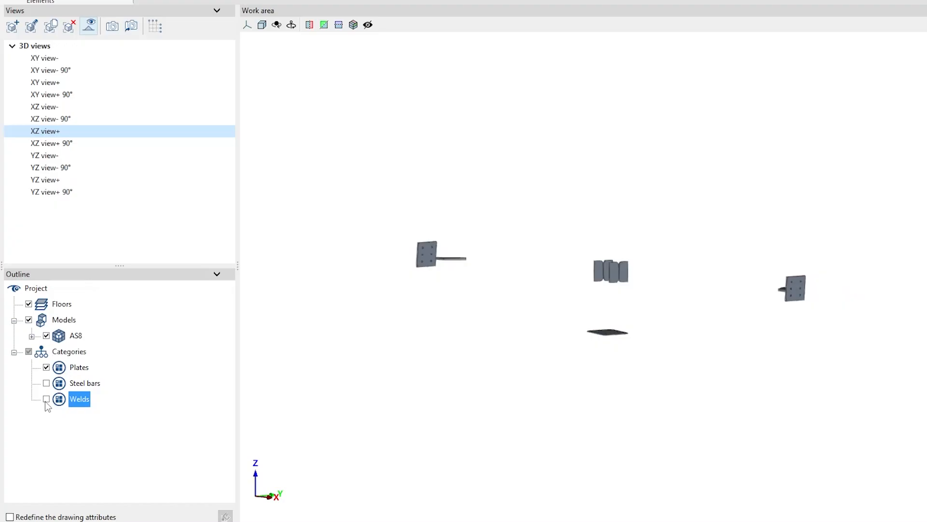
left_click(46, 383)
left_click(46, 399)
scroll(607, 276, "up", 5)
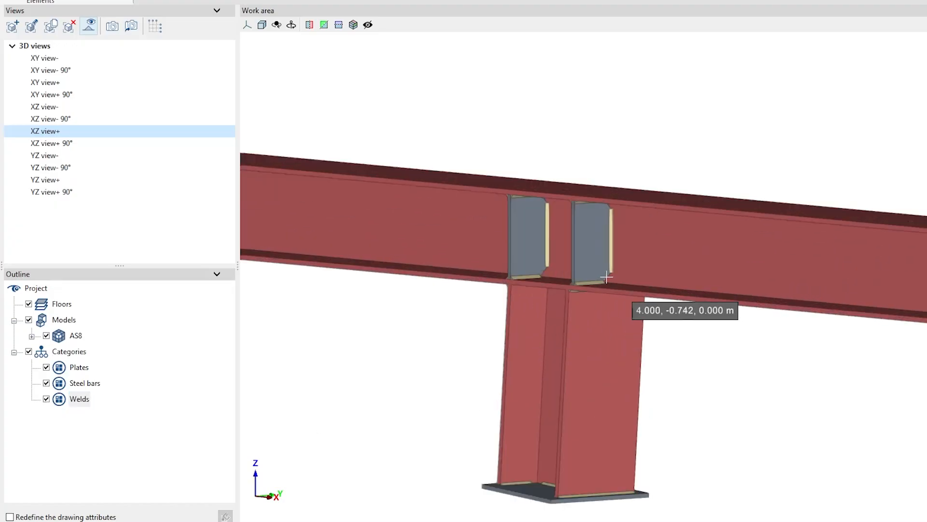
scroll(593, 270, "up", 2)
scroll(592, 270, "down", 7)
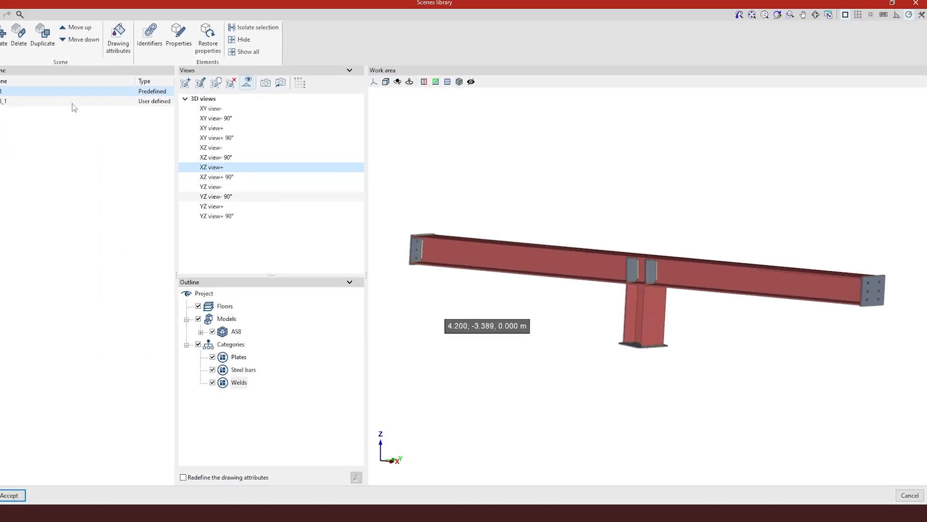
Delete the user-defined scene AS8_1.
left_click(92, 103)
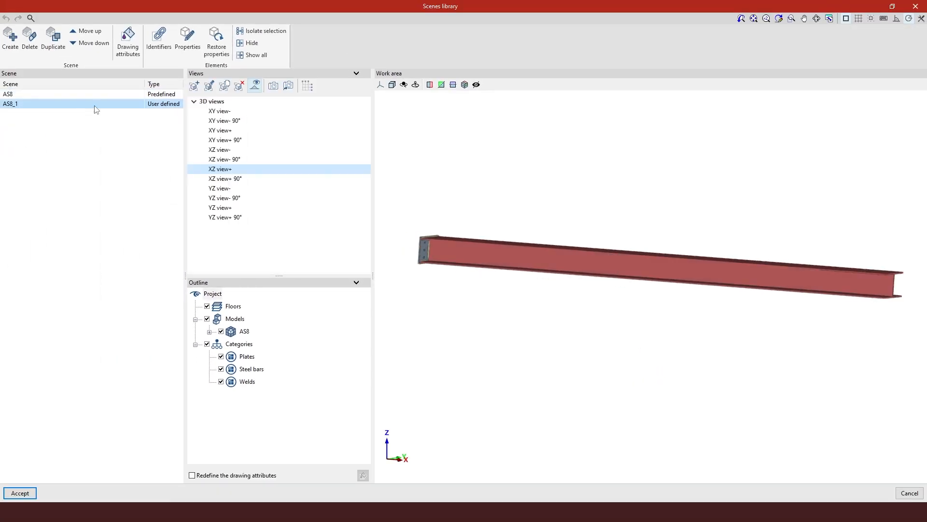
left_click(38, 51)
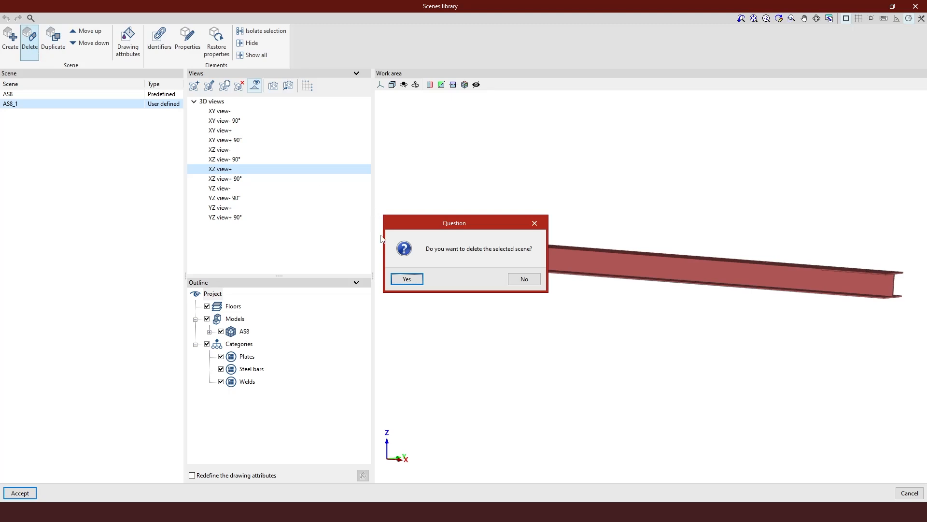
left_click(405, 278)
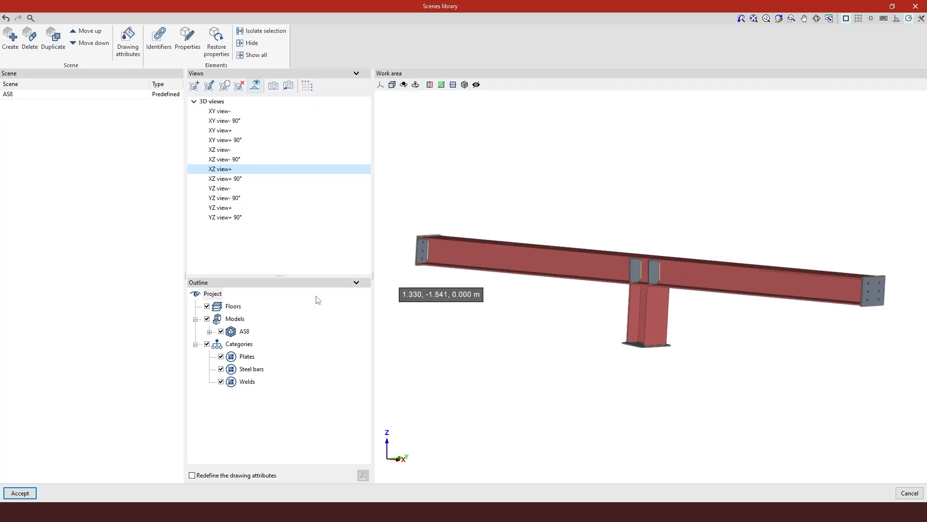
Duplicate the predefined AS8 scene and name the copy AS8_1.
double_click(30, 94)
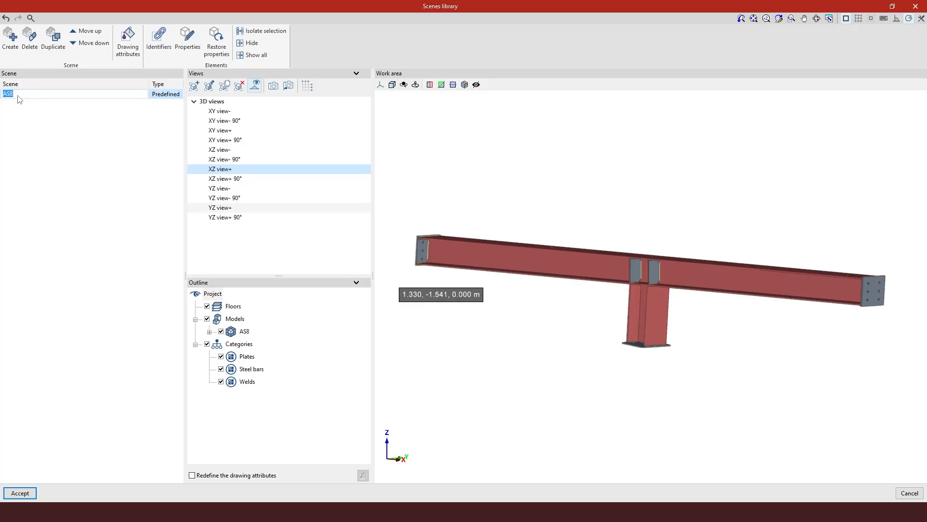
left_click(53, 41)
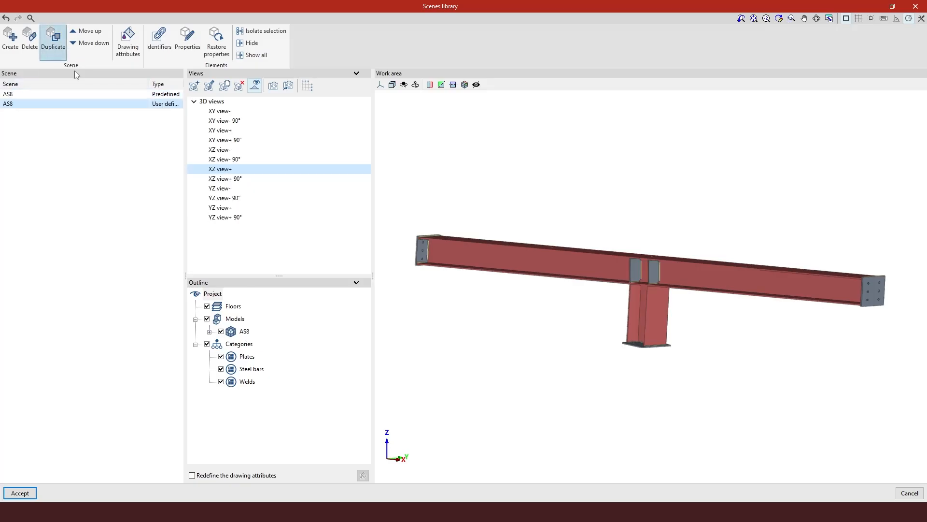
double_click(43, 105)
left_click(38, 103)
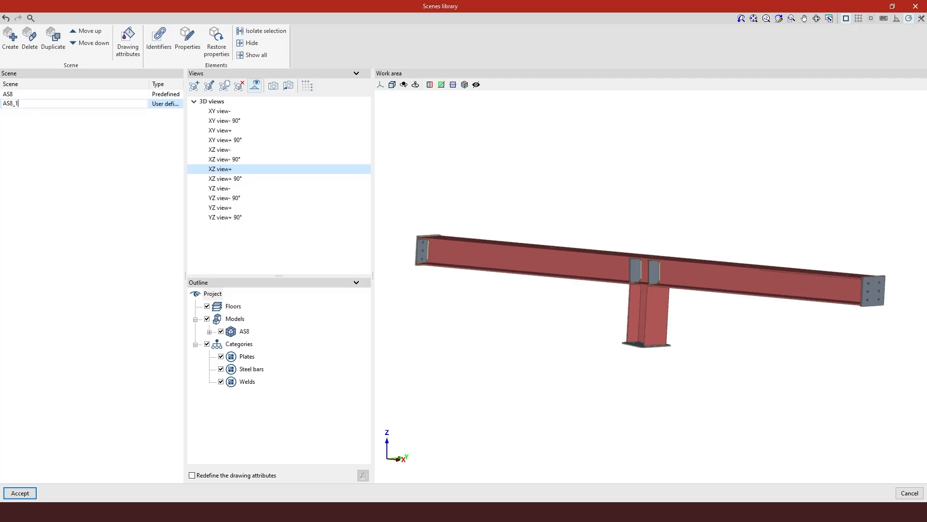
left_click(63, 127)
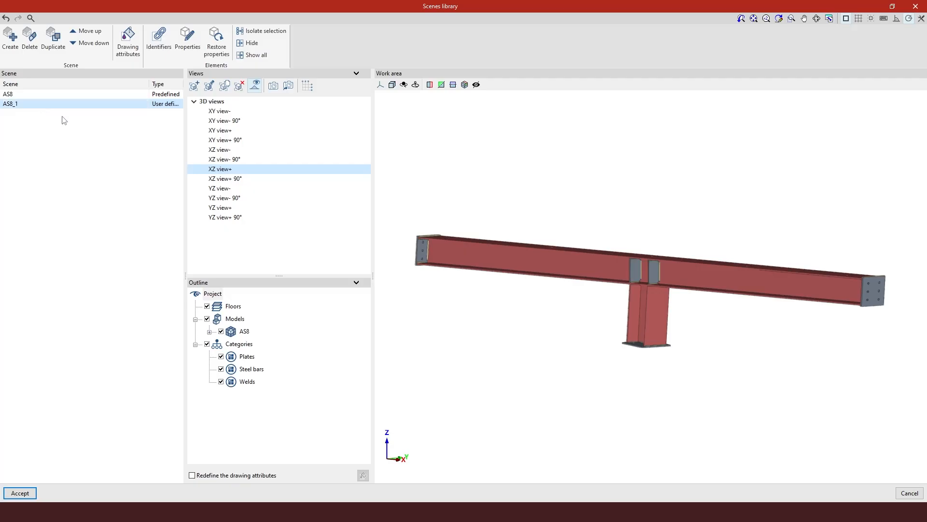
Try hiding the Plates and Welds categories in scene AS8_1 and switch both back on.
left_click(220, 356)
left_click(226, 385)
left_click(222, 382)
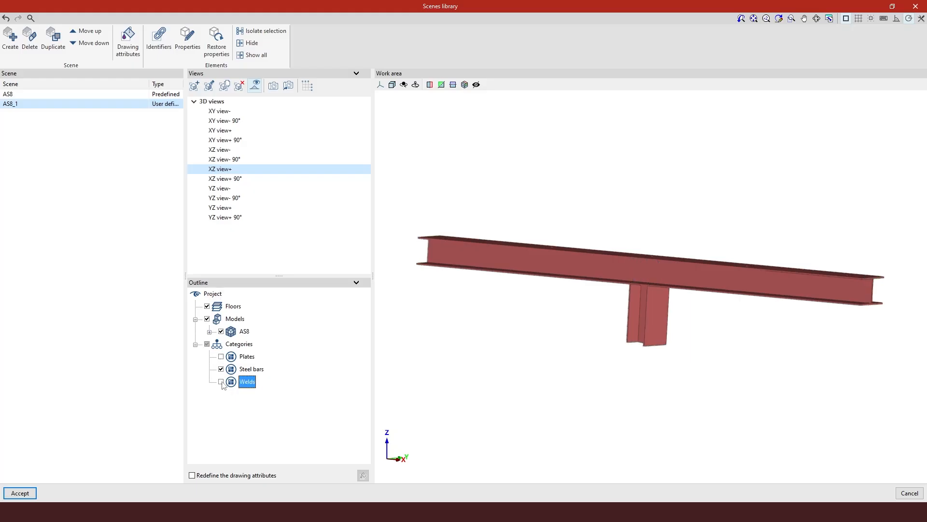
left_click(221, 357)
left_click(221, 382)
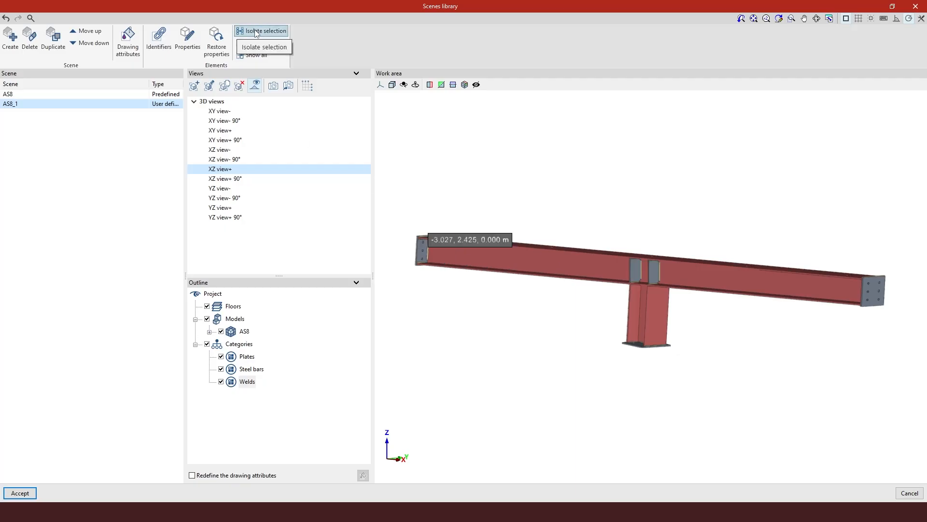
Try isolating one end plate together with the main beam in scene AS8_1, inspect them and show all elements again.
left_click(422, 250)
left_click(459, 250)
right_click(482, 194)
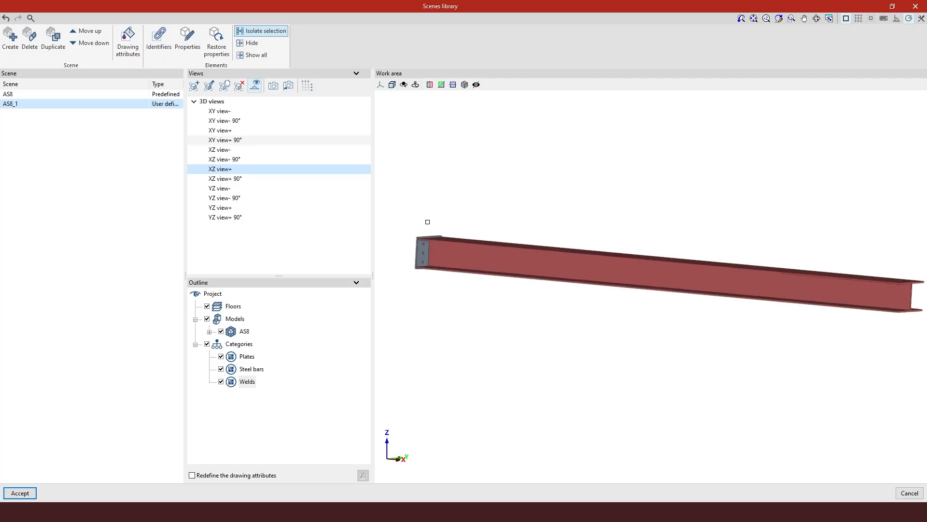
scroll(421, 285, "up", 5)
scroll(418, 149, "down", 6)
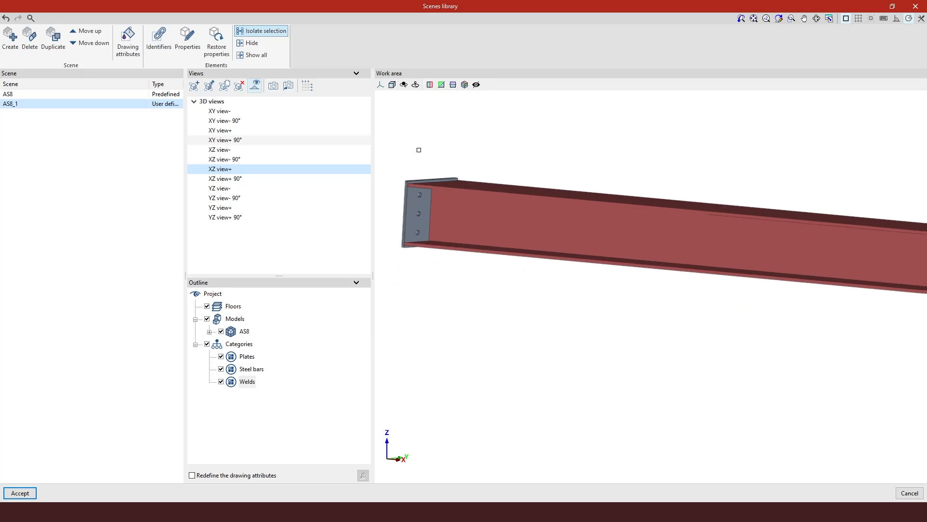
scroll(743, 258, "down", 1)
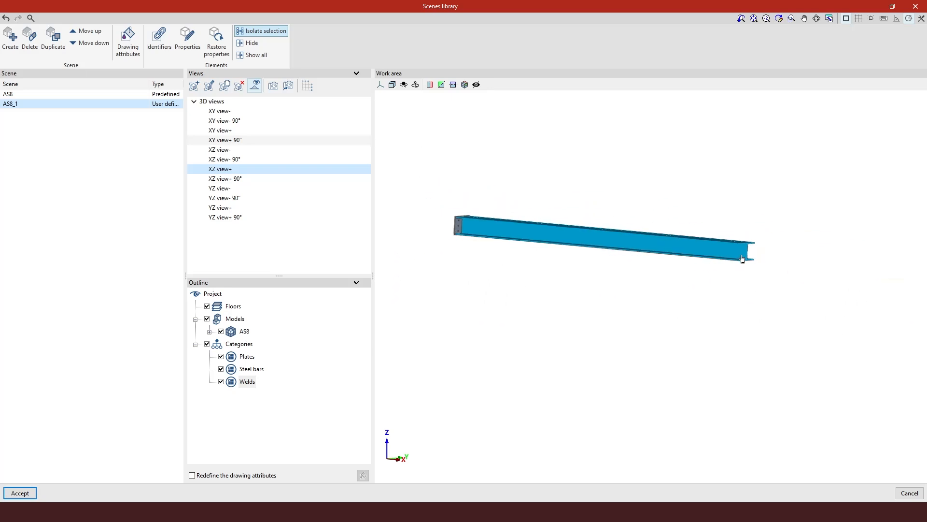
scroll(475, 188, "up", 1)
left_click(260, 56)
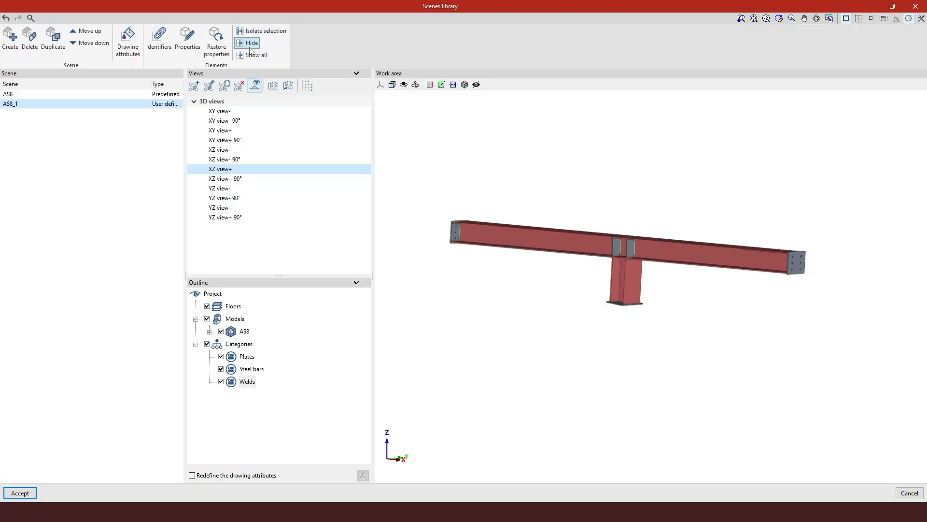
Hide the bolted end plates at both ends of the main beam in scene AS8_1.
left_click(456, 231)
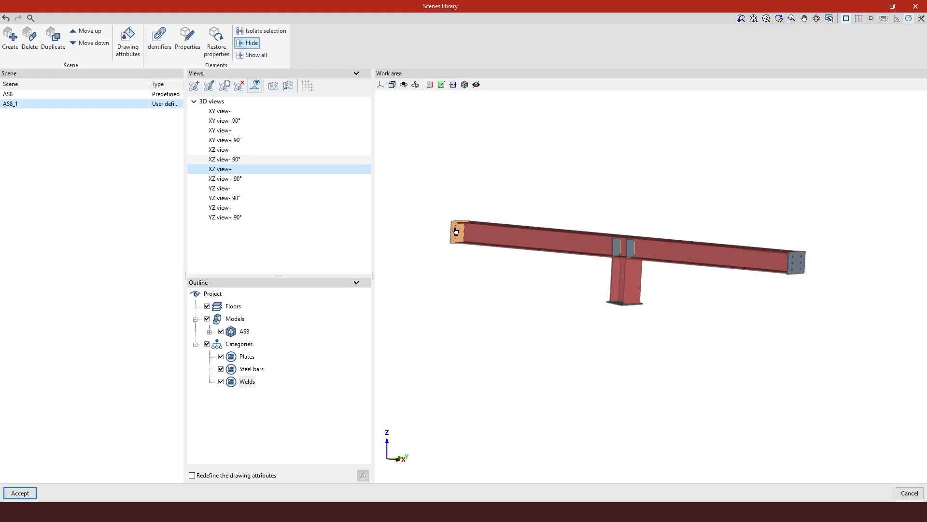
right_click(455, 231)
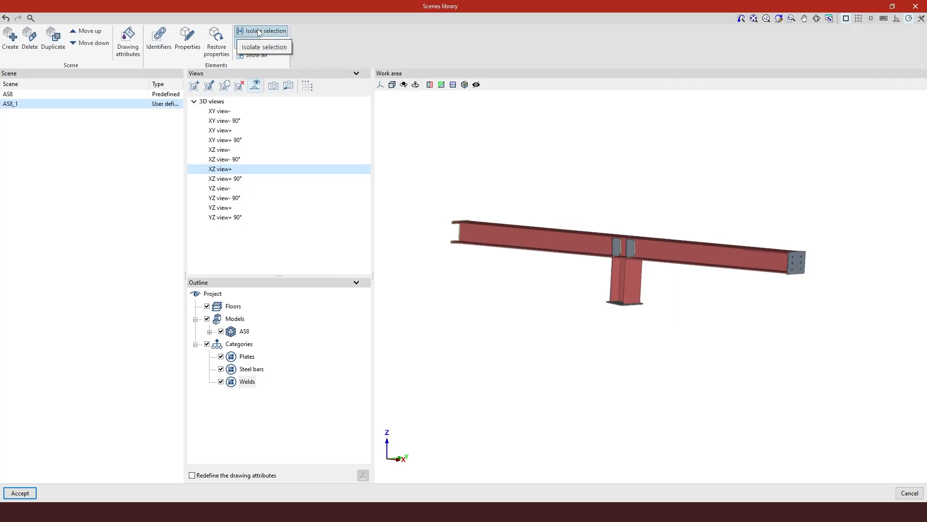
left_click(800, 270)
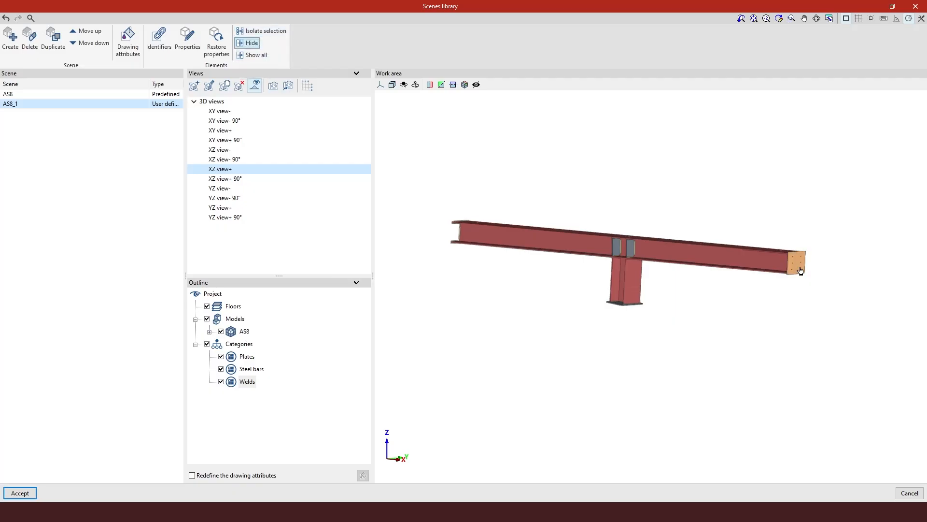
right_click(764, 345)
Compare scene AS8 with AS8_1 and accept the scenes library changes.
left_click(85, 98)
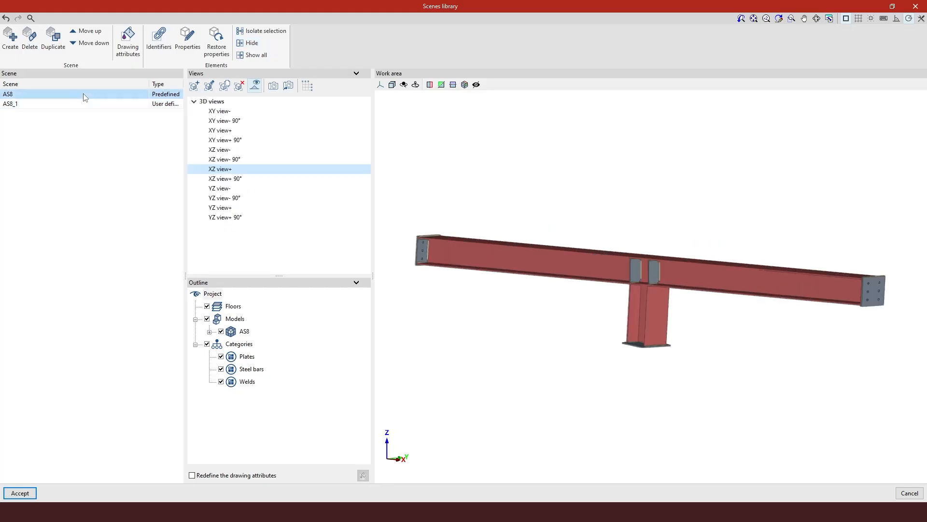
left_click(80, 104)
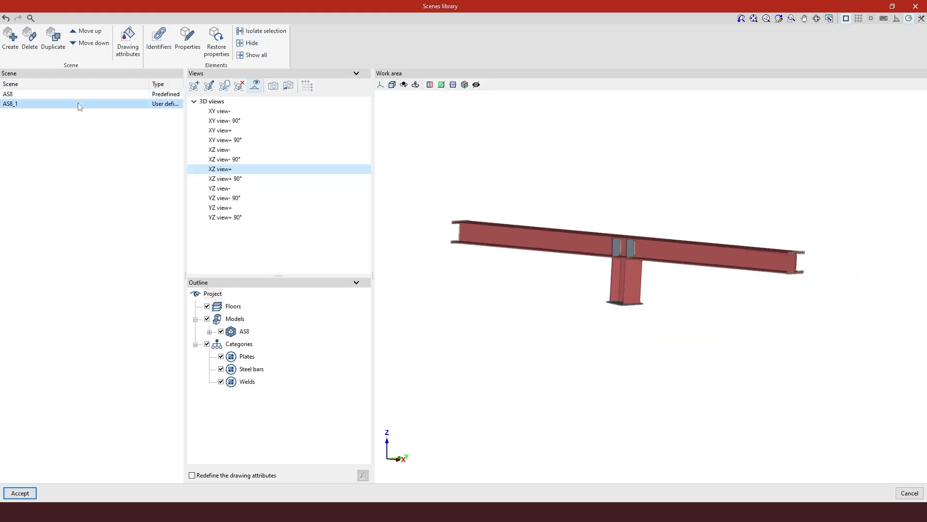
left_click(20, 492)
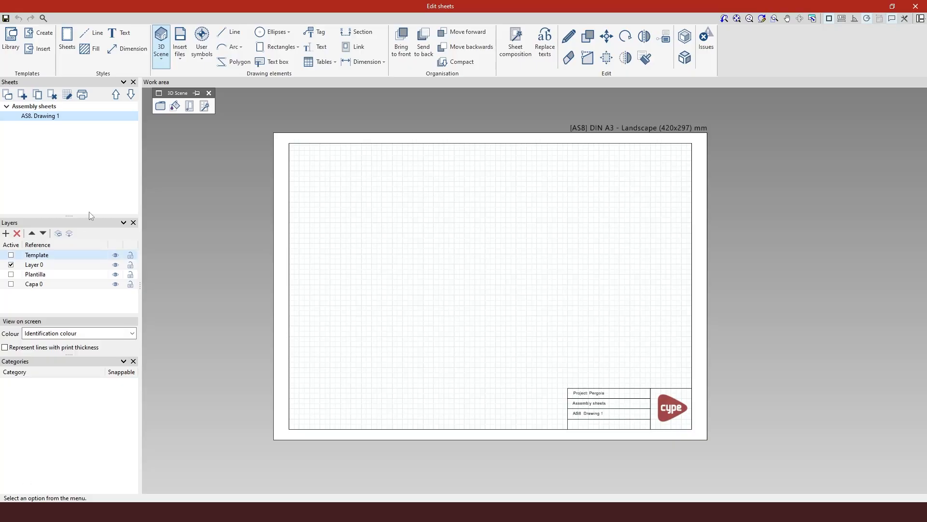
Insert the predefined XZ, XY and YZ plus and minus views on the AS8 sheet, leaving out all 90° variants.
left_click(205, 106)
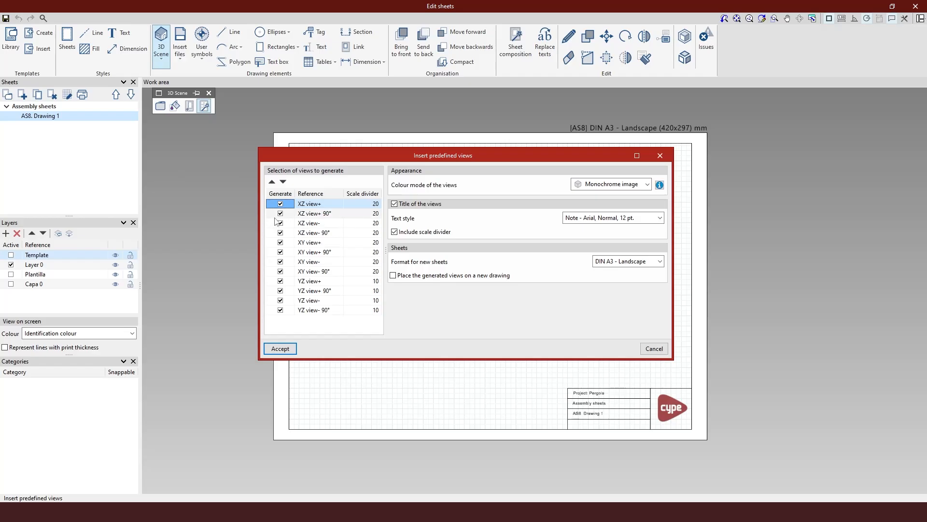
left_click(280, 213)
left_click(281, 232)
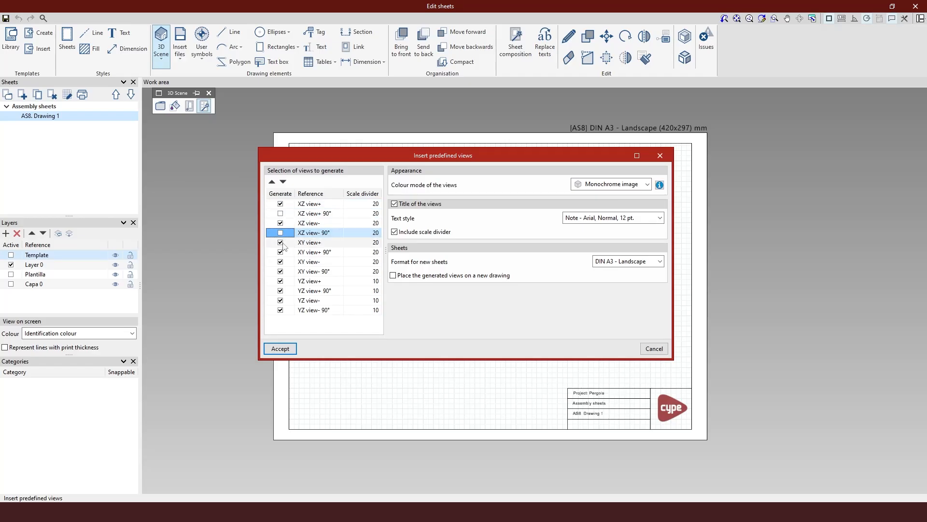
left_click(280, 251)
left_click(281, 271)
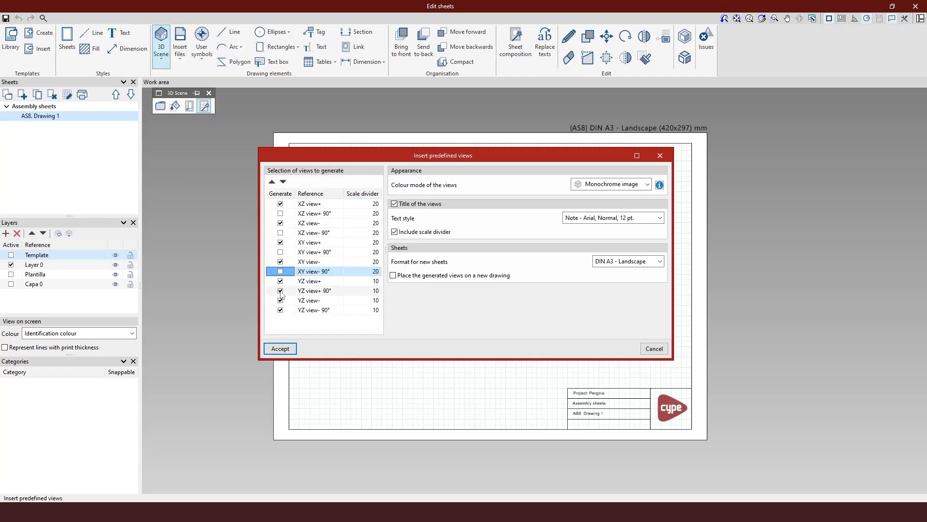
left_click(280, 291)
left_click(281, 310)
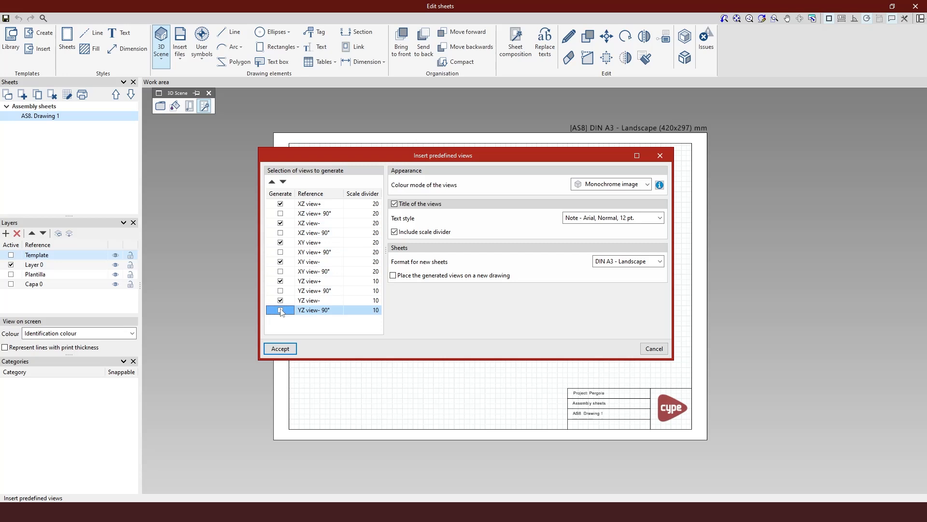
left_click(282, 351)
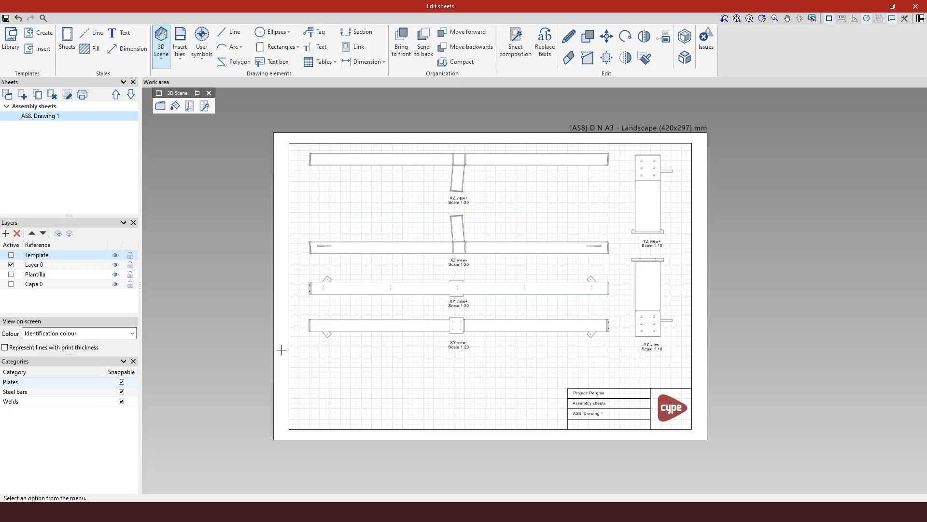
Delete all the generated predefined views from the AS8 sheet.
left_click(567, 57)
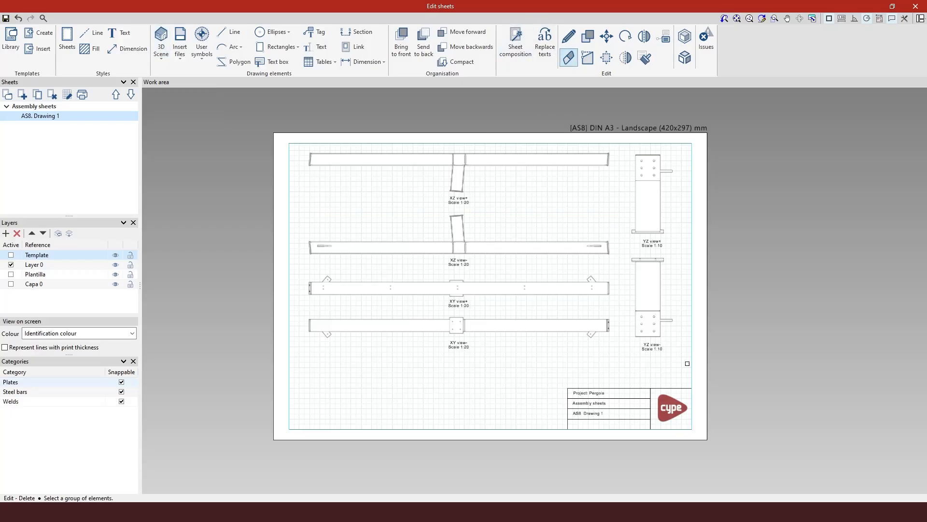
left_click(675, 366)
left_click(319, 155)
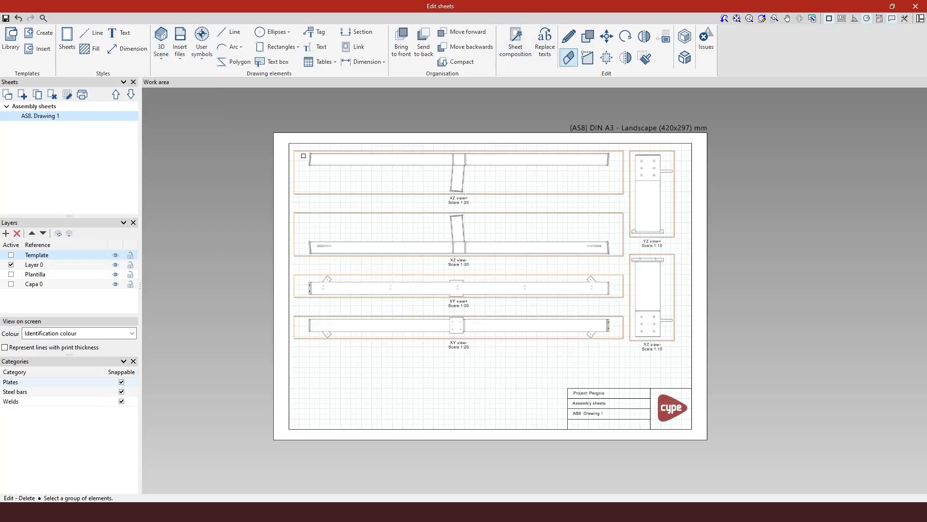
Draw a wide 3D scene frame across the upper part of the sheet for scene AS8 in XZ view+.
left_click(164, 62)
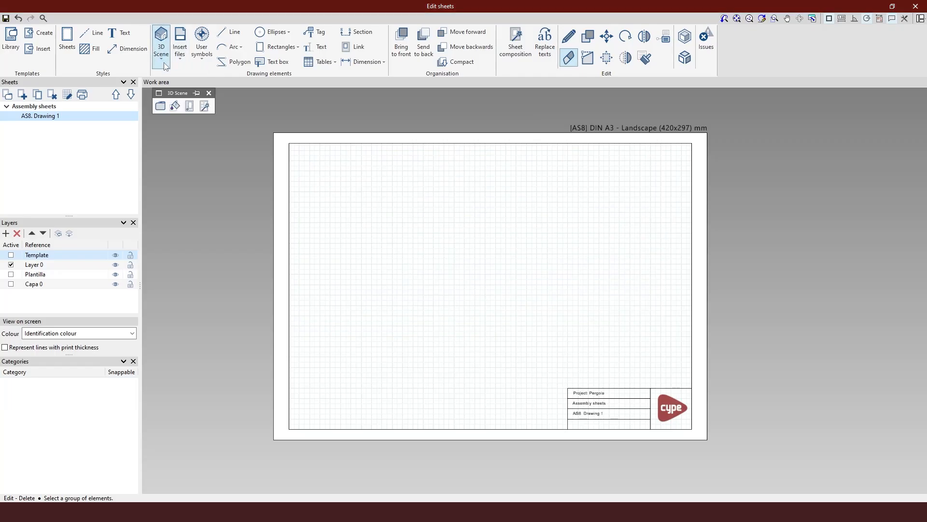
left_click(188, 108)
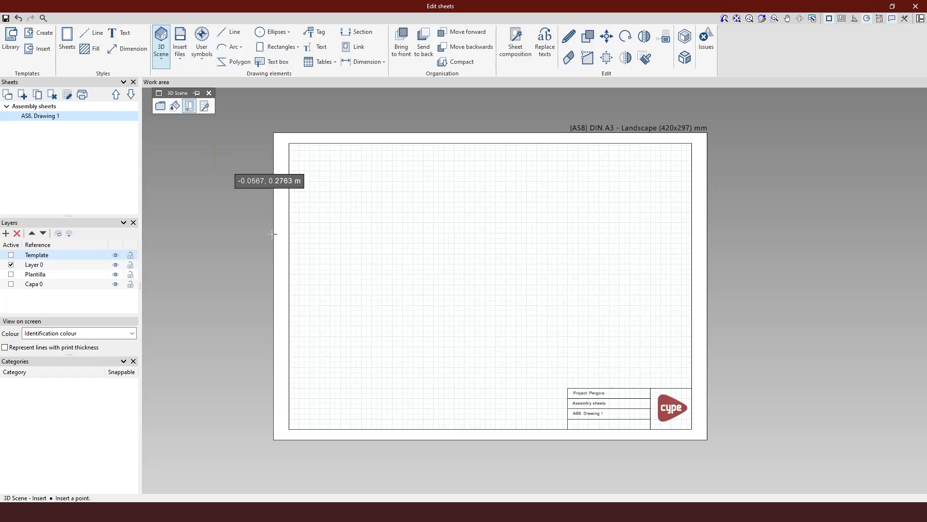
left_click(317, 162)
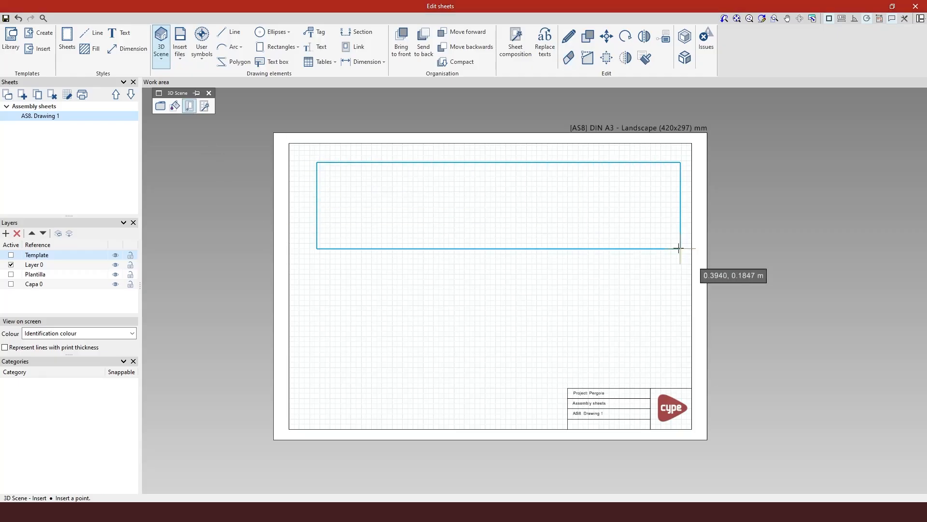
left_click(662, 242)
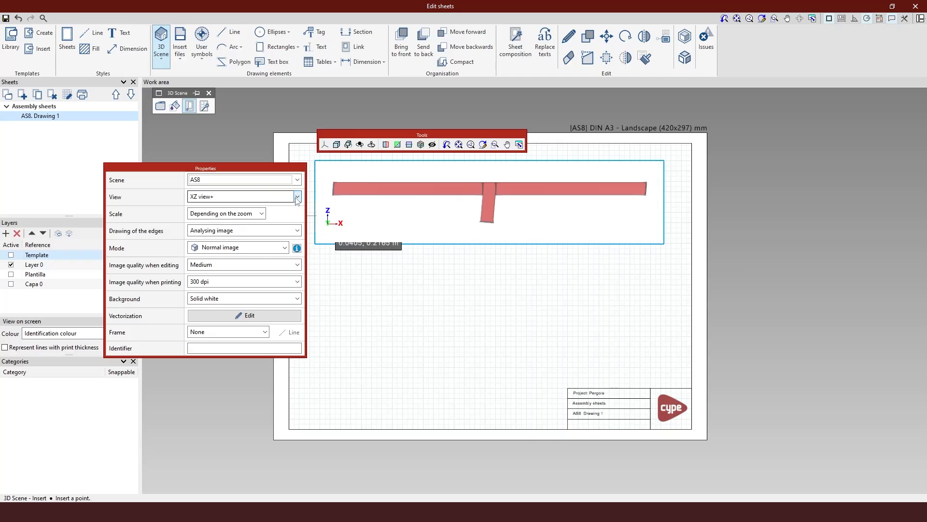
Set the 3D scene's scale to a scale divider of 1:20, keeping XZ view+.
left_click(259, 215)
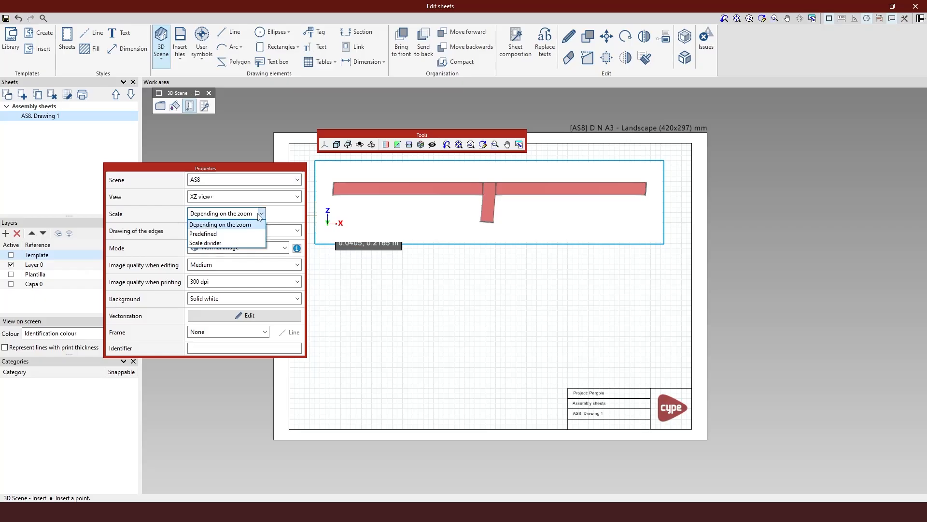
left_click(227, 243)
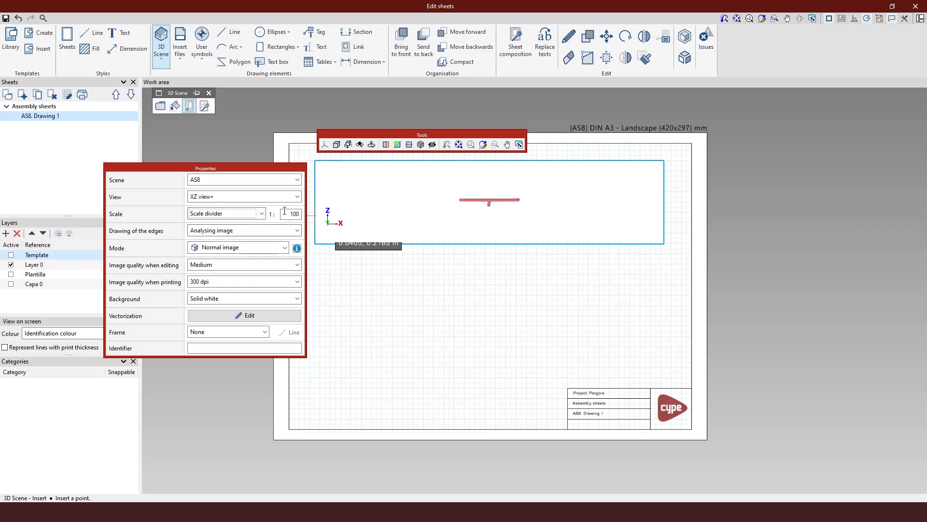
type("20")
left_click(296, 197)
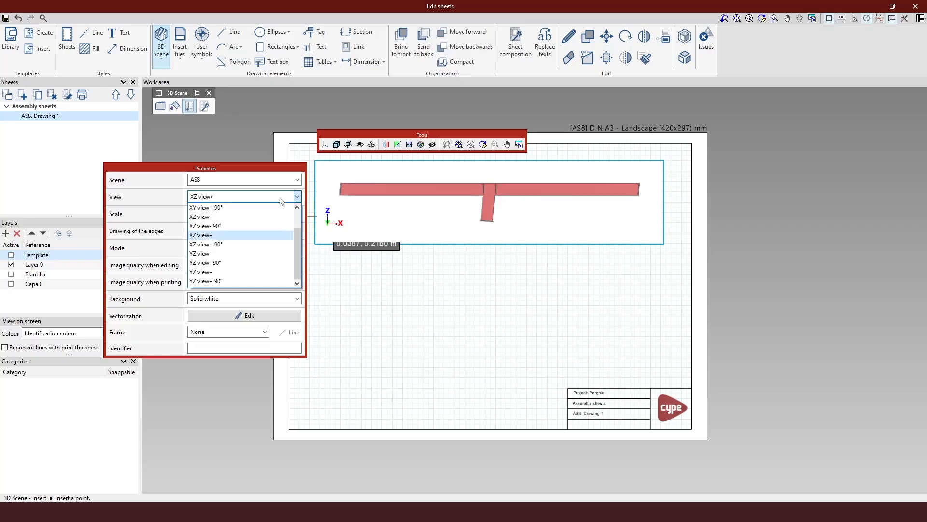
left_click(345, 329)
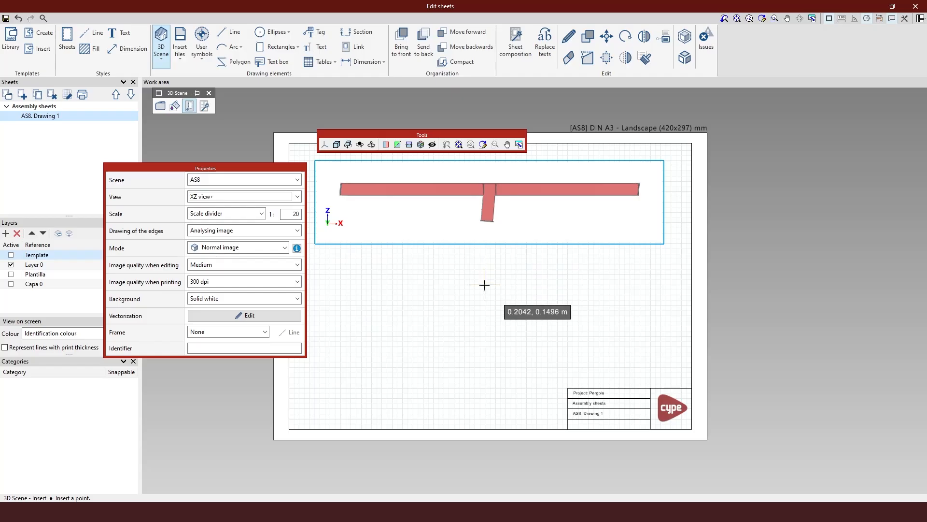
Try the Monochrome image mode, switch the scene to Vector image and finish inserting the view on the sheet.
left_click(270, 247)
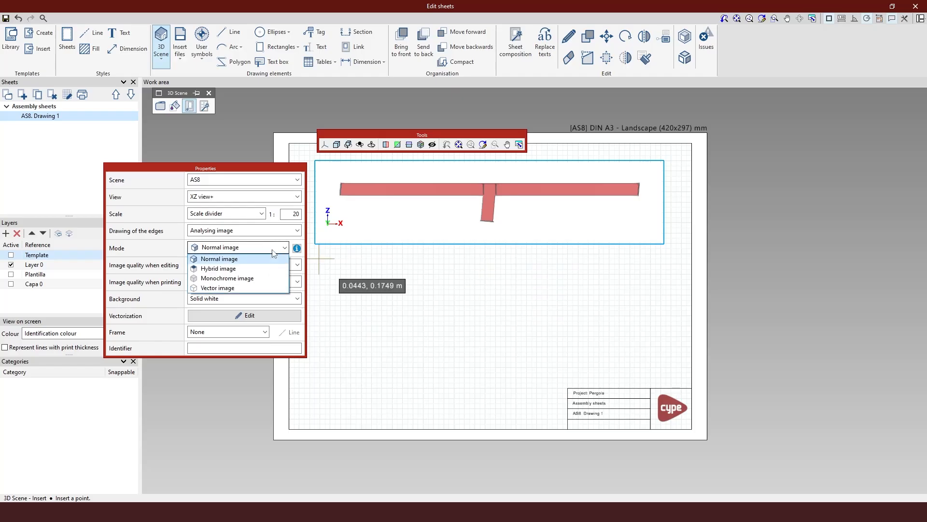
left_click(249, 279)
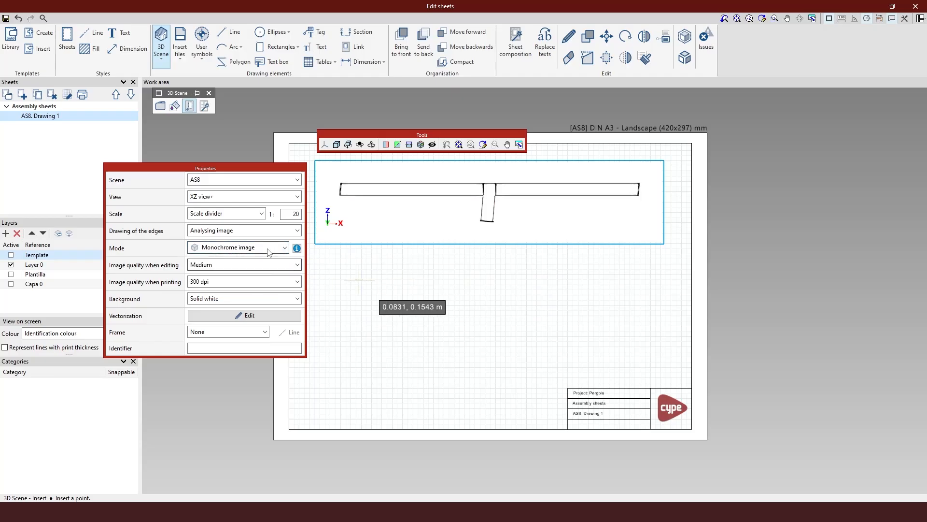
left_click(269, 252)
left_click(241, 289)
left_click(603, 279)
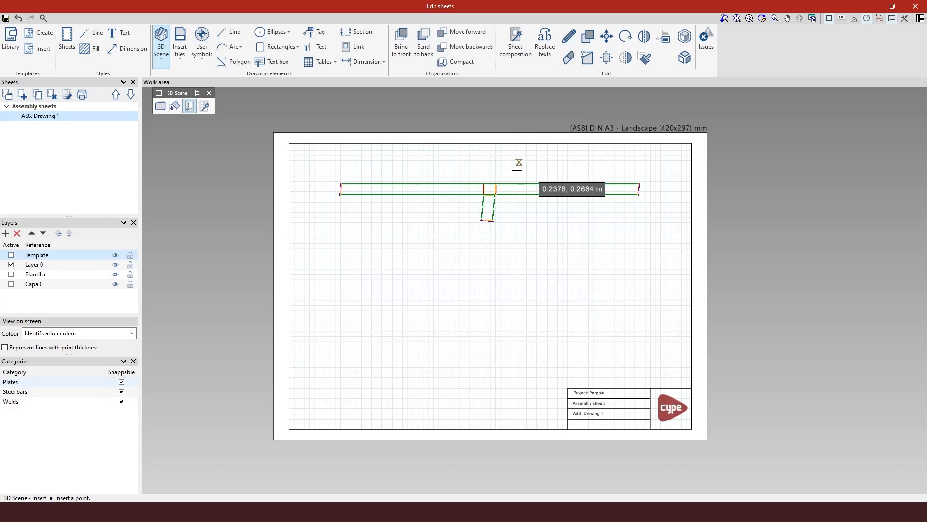
scroll(511, 178, "up", 5)
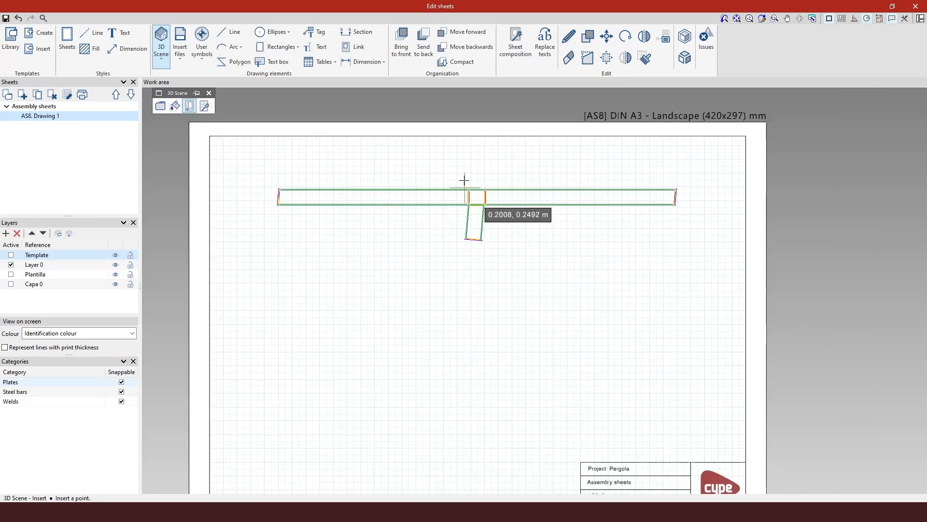
scroll(472, 125, "down", 1)
scroll(472, 125, "up", 1)
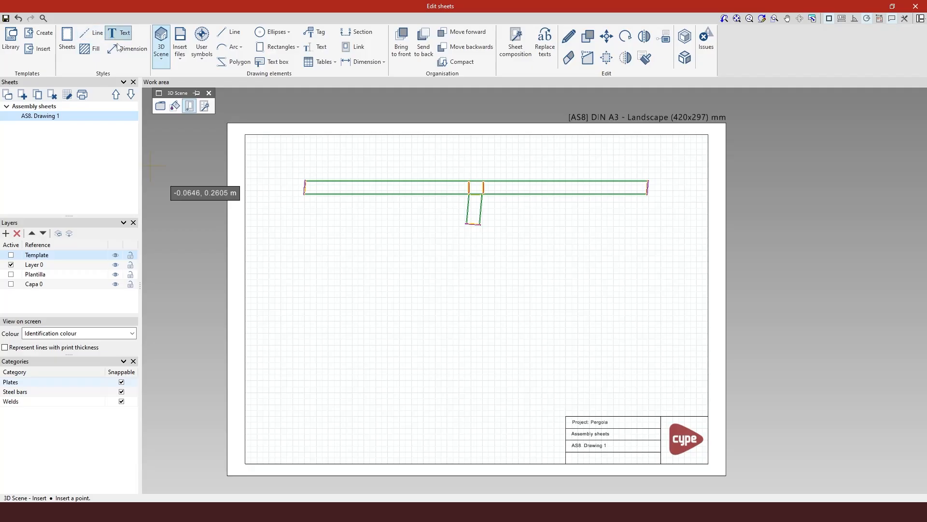
Review the available line, text and fill styles, including their thicknesses, fonts and identification colours, without changing them.
left_click(86, 34)
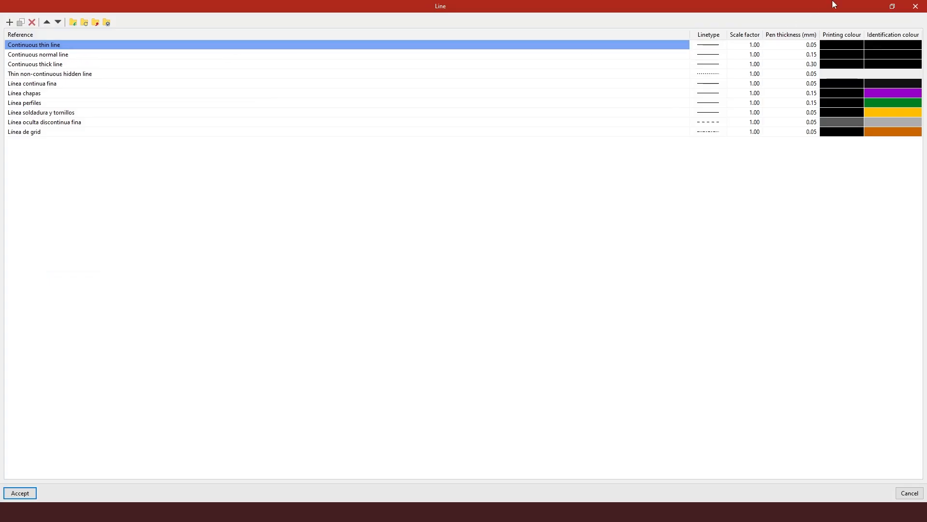
left_click(916, 7)
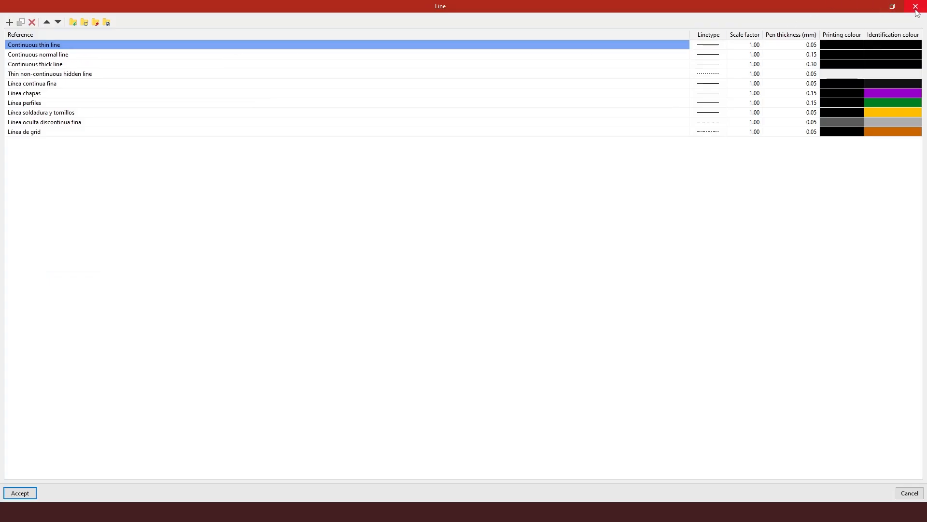
left_click(118, 33)
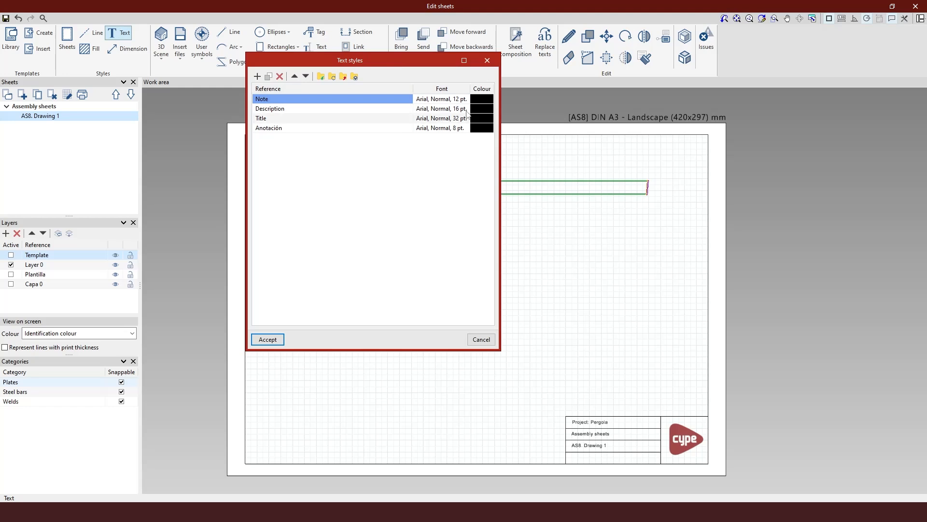
left_click(487, 60)
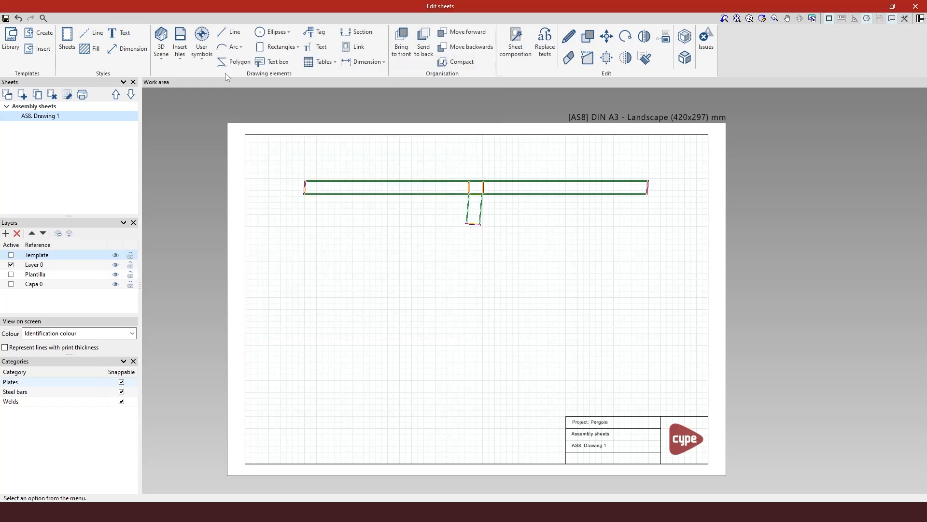
left_click(90, 51)
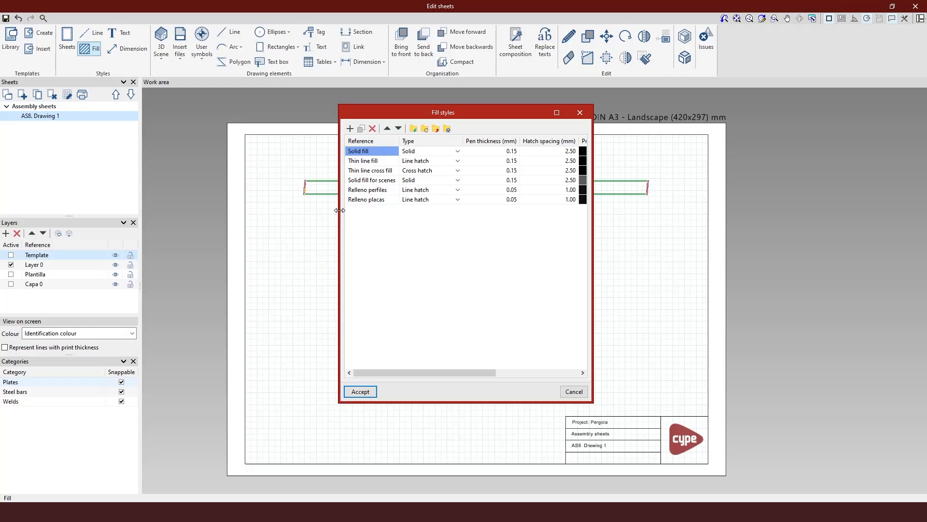
left_click_drag(339, 210, 232, 210)
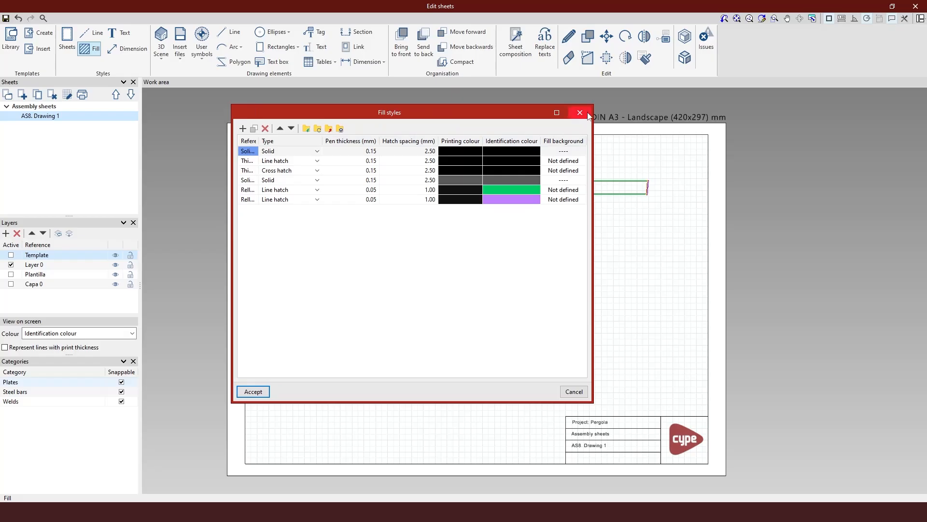
left_click(588, 115)
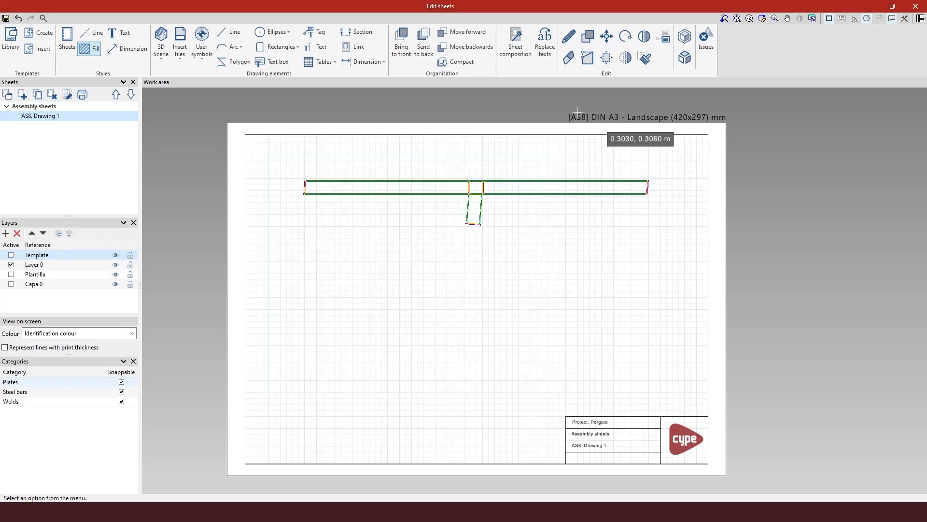
Review the settings of dimension style Style 1 and close the dimension styles without changes.
left_click(127, 49)
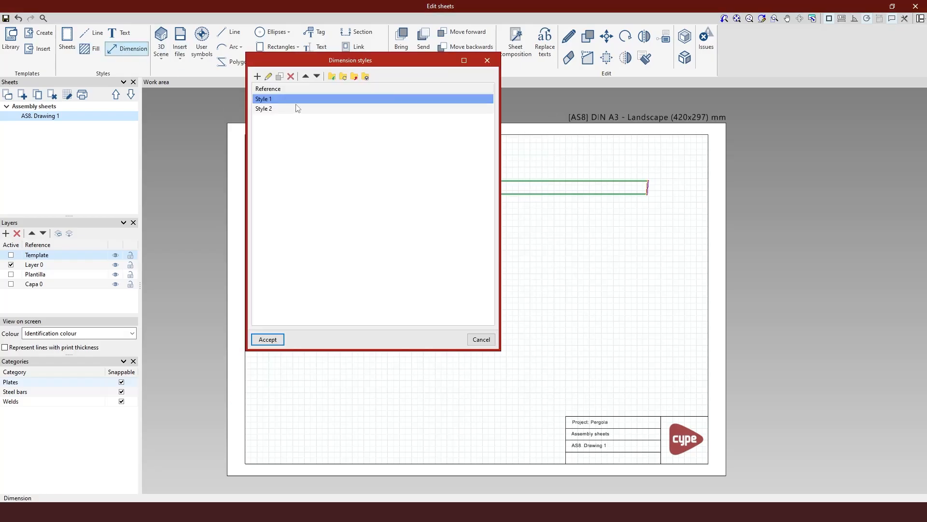
left_click(269, 77)
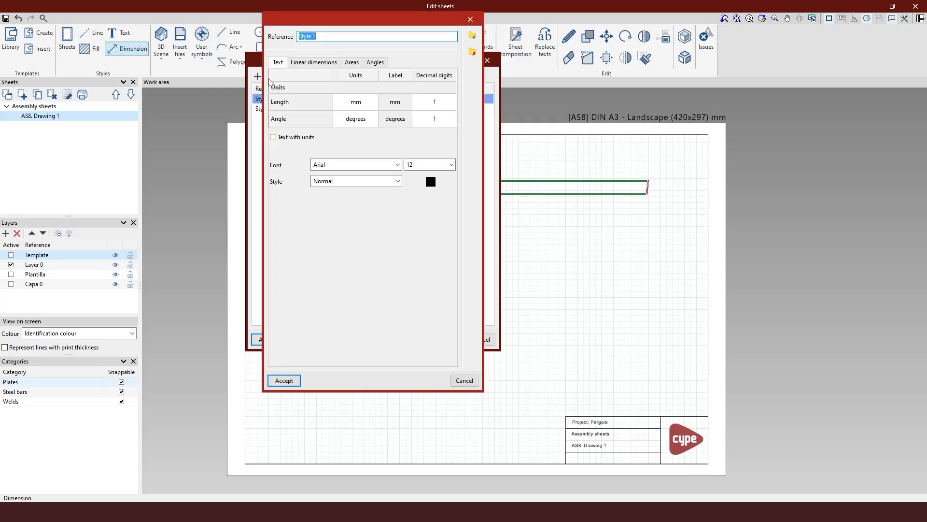
left_click(353, 62)
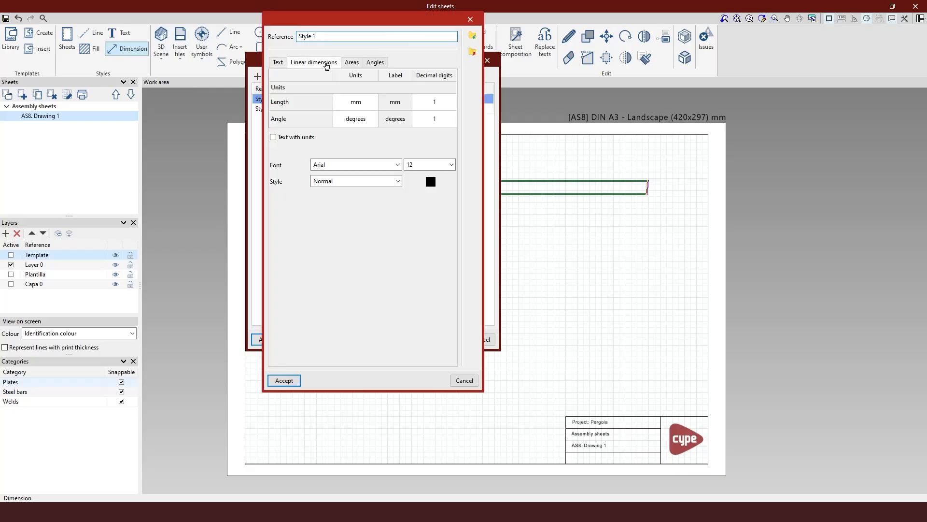
left_click(375, 62)
left_click(470, 19)
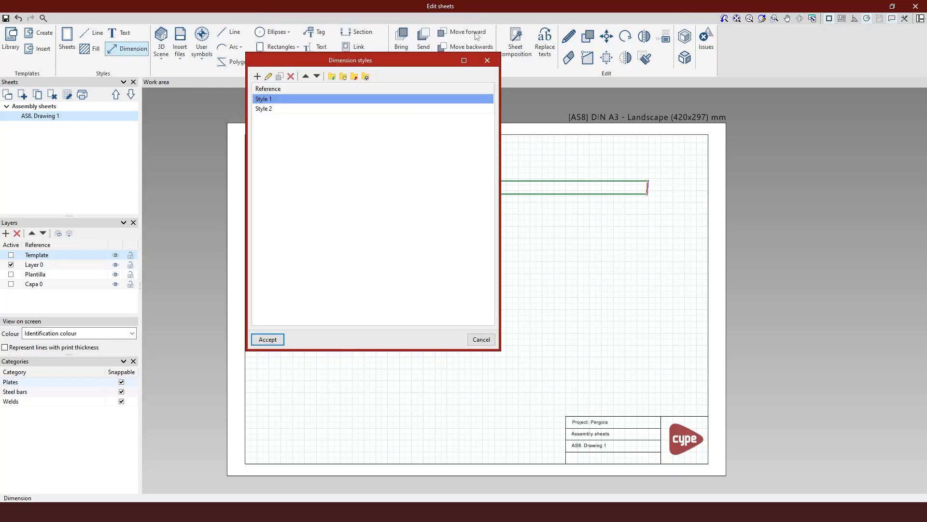
left_click(487, 60)
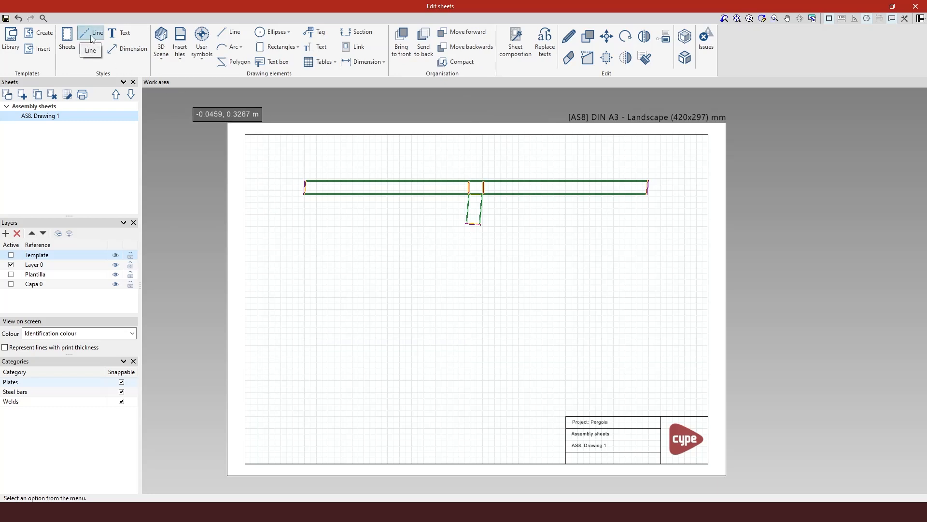
Open the drawing attributes of scene AS8 in the scenes library and check the line style assigned to Plates.
left_click(161, 68)
left_click(160, 105)
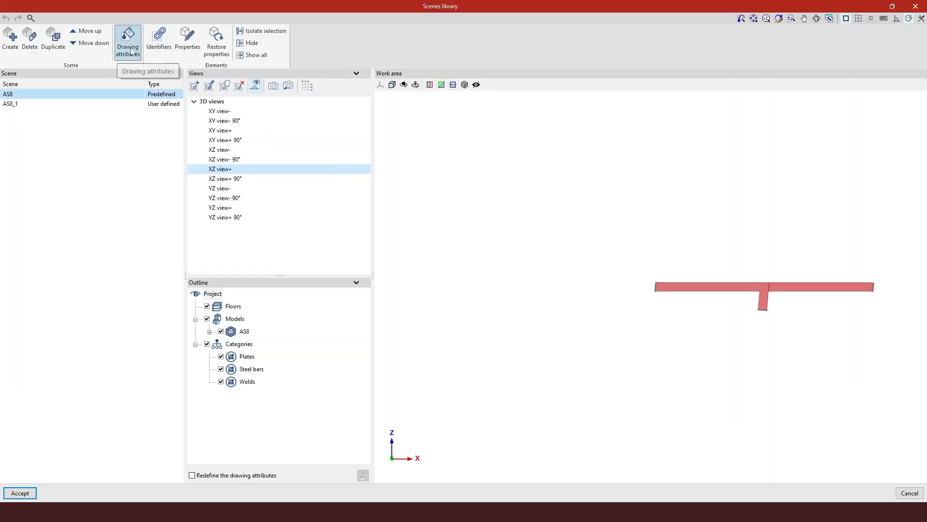
left_click(131, 51)
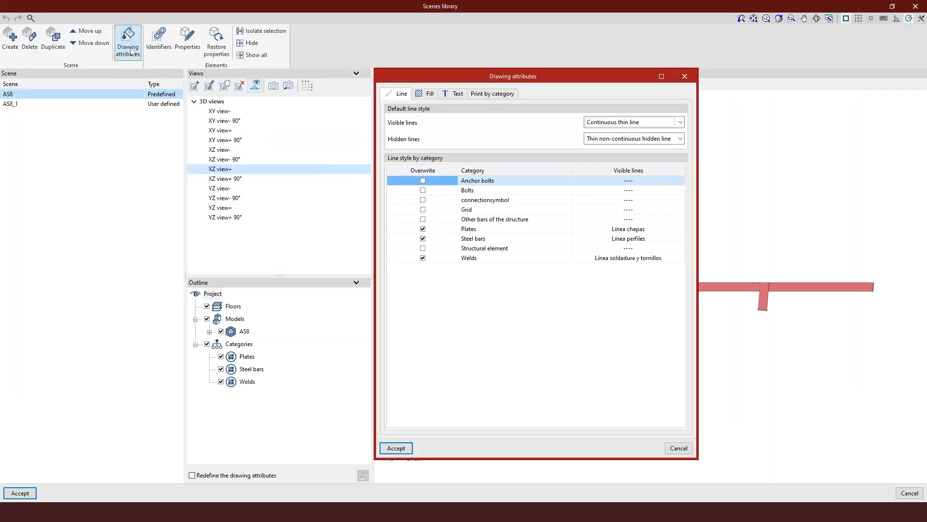
double_click(628, 230)
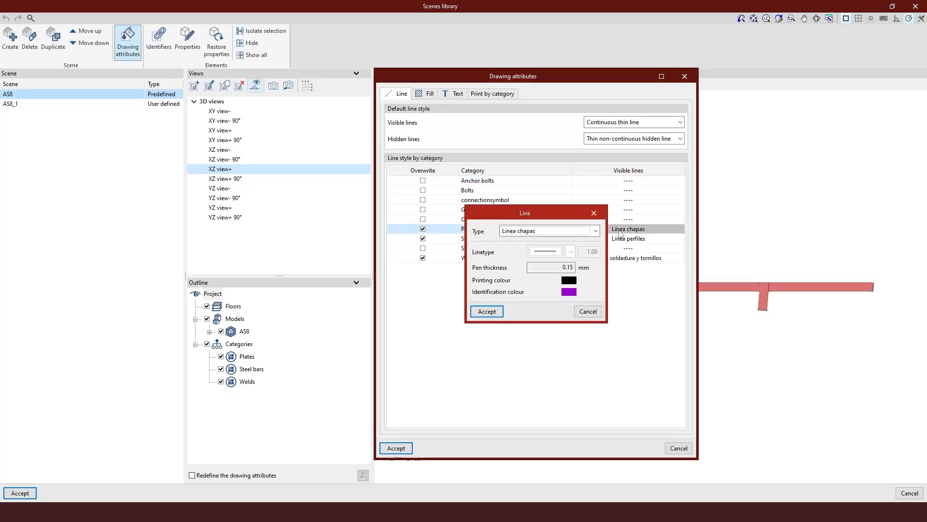
left_click(594, 213)
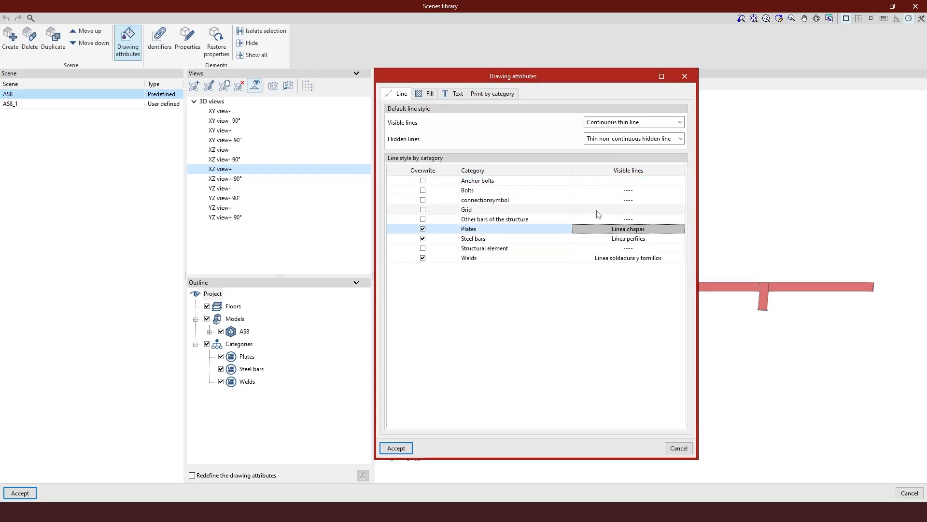
double_click(645, 230)
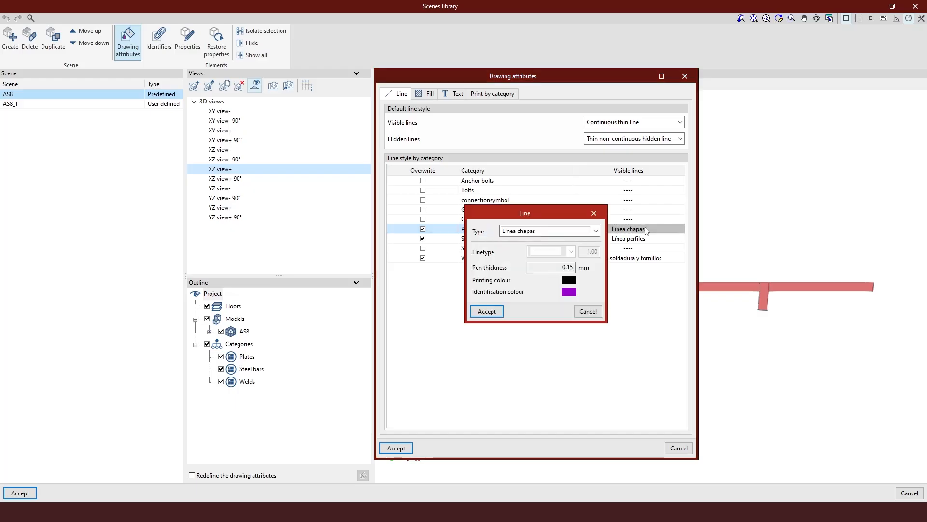
left_click(598, 214)
Check the line styles assigned to Steel bars and Welds, accept the attributes and inspect the redrawn lines at the beam's central joint.
double_click(616, 239)
left_click_drag(506, 219, 572, 202)
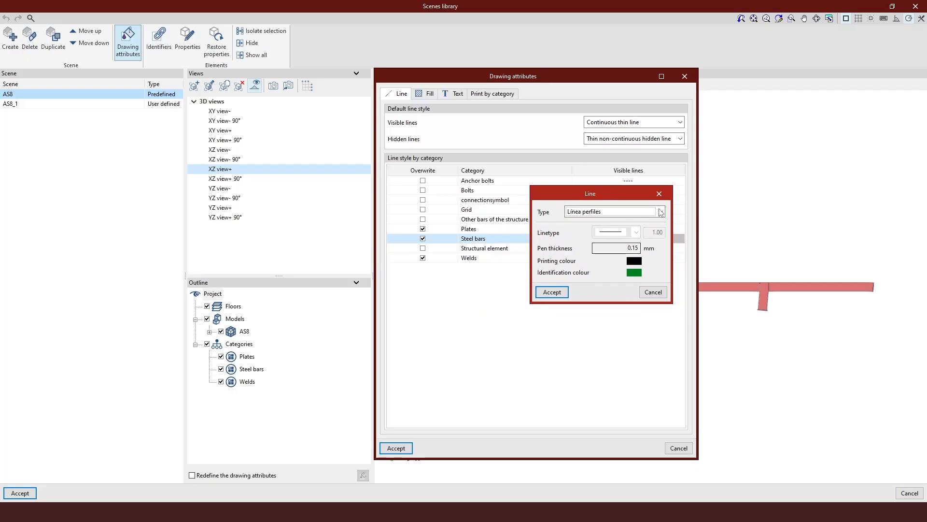
left_click(660, 193)
double_click(629, 257)
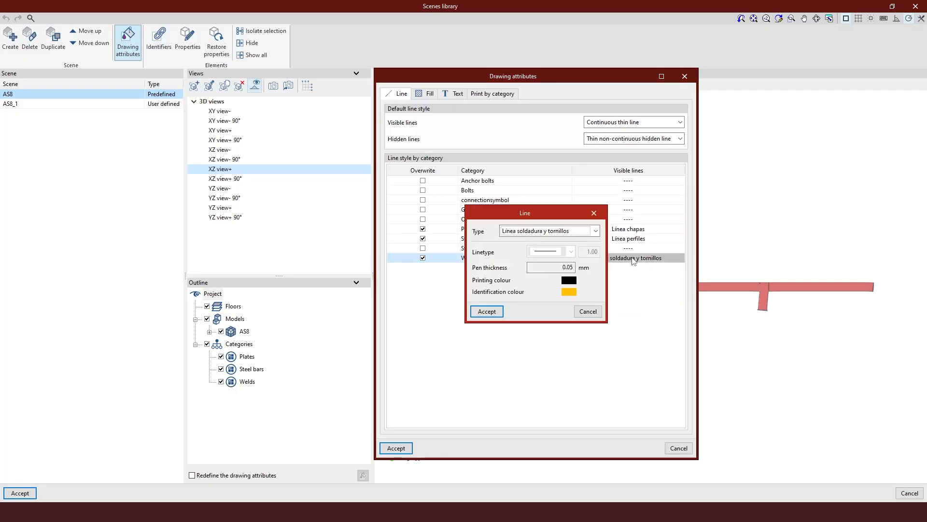
left_click_drag(543, 208, 625, 126)
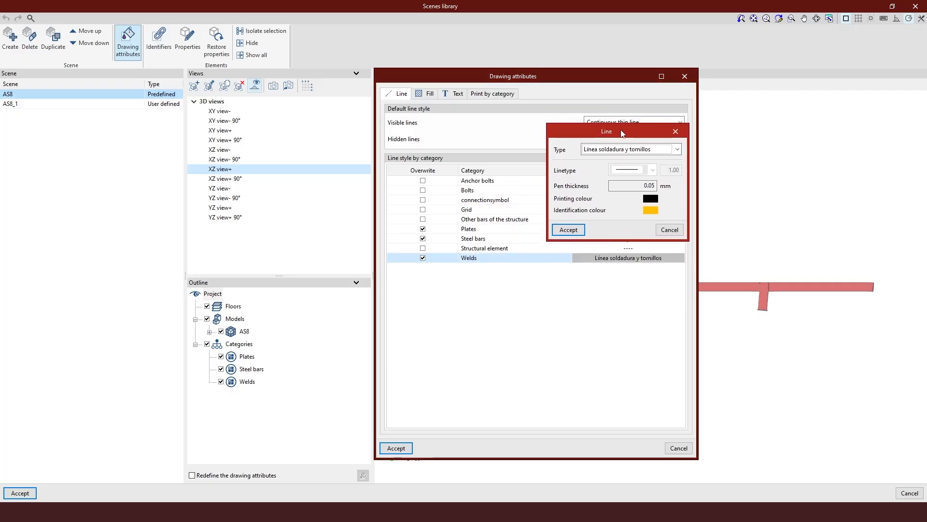
left_click(569, 229)
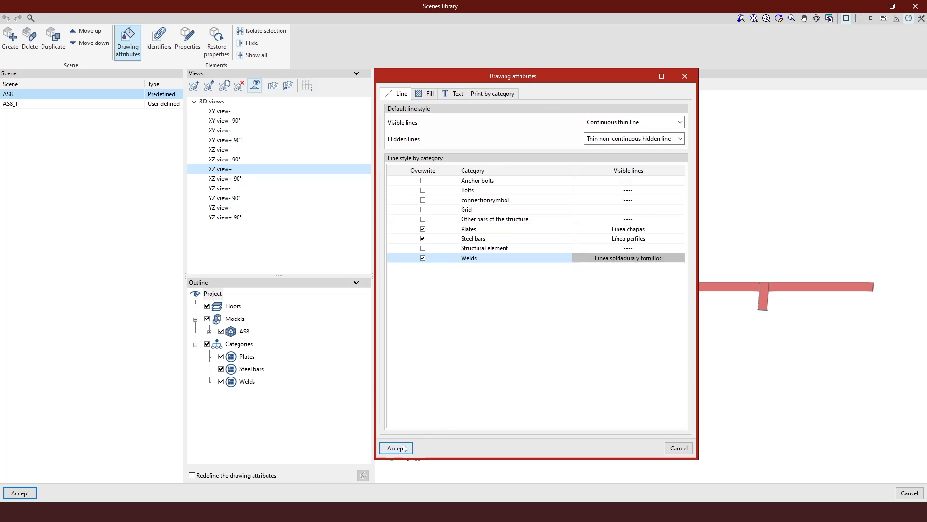
left_click(396, 448)
left_click(20, 493)
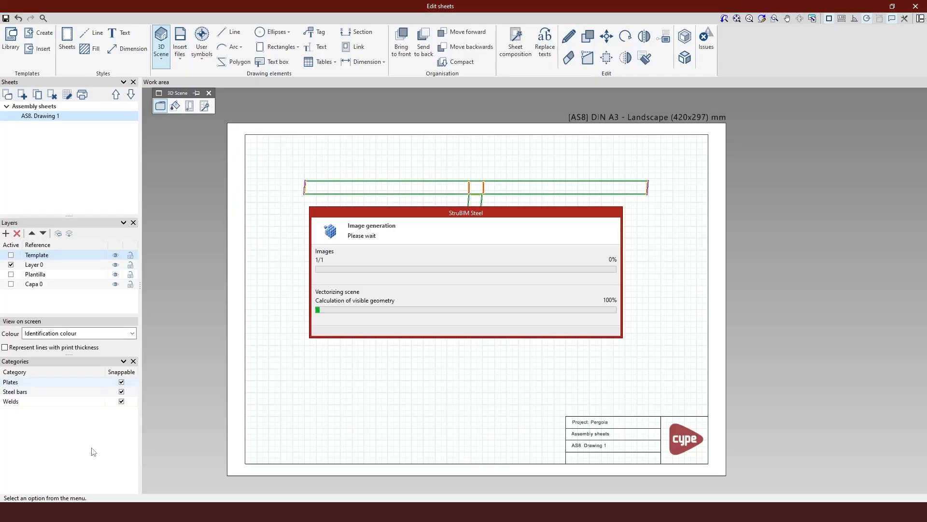
scroll(362, 178, "up", 1)
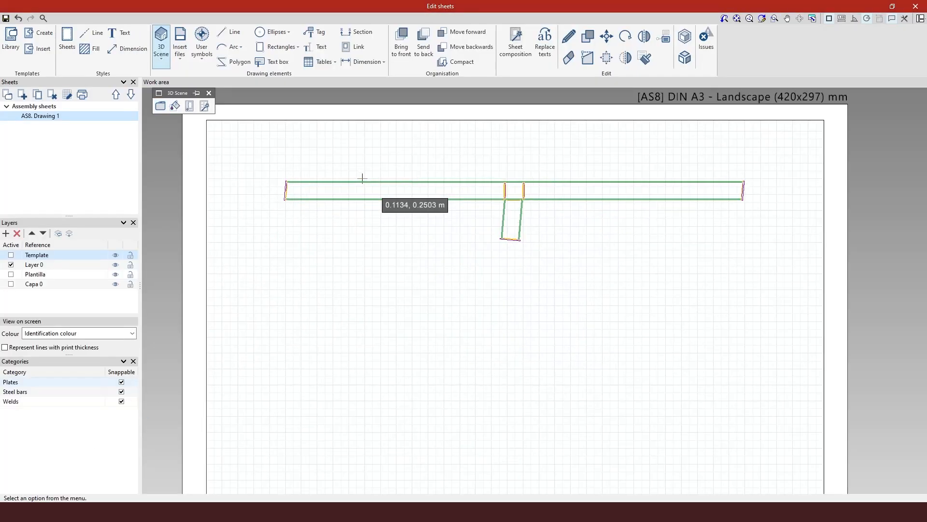
scroll(488, 193, "up", 5)
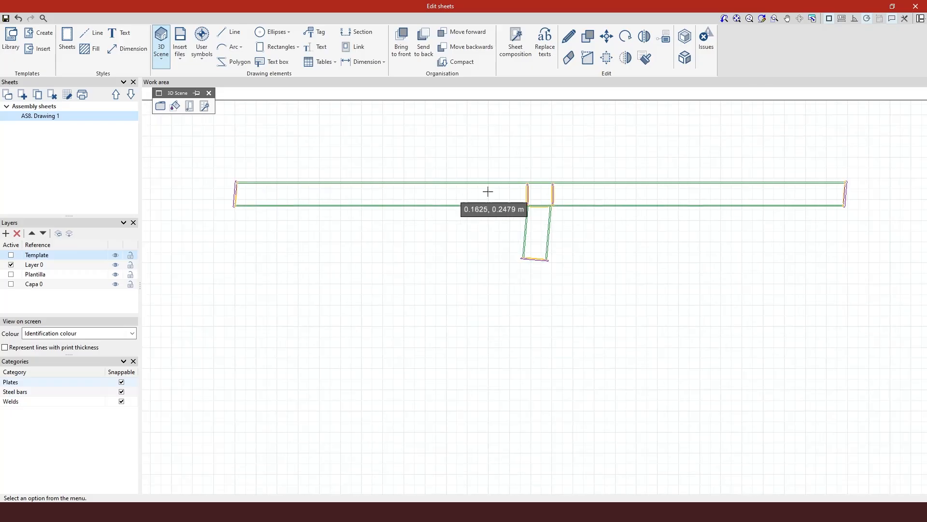
scroll(533, 210, "down", 5)
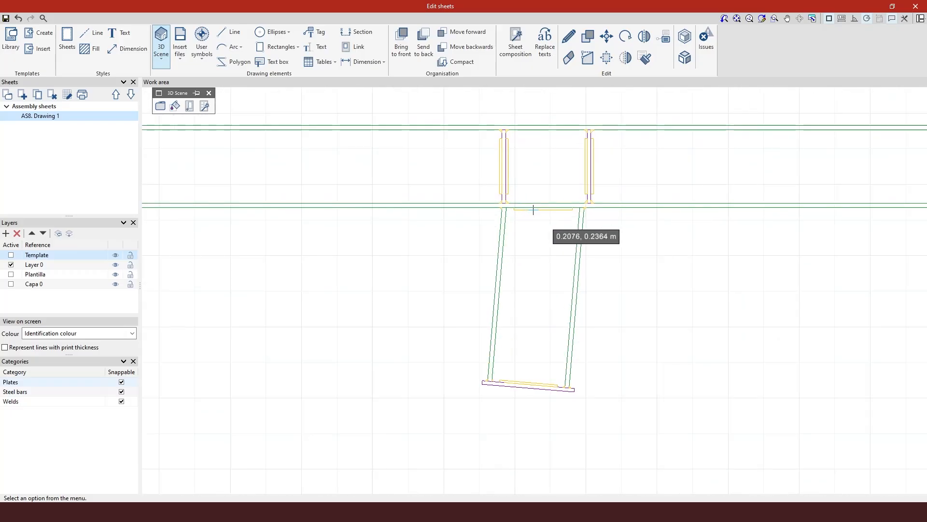
scroll(520, 231, "down", 3)
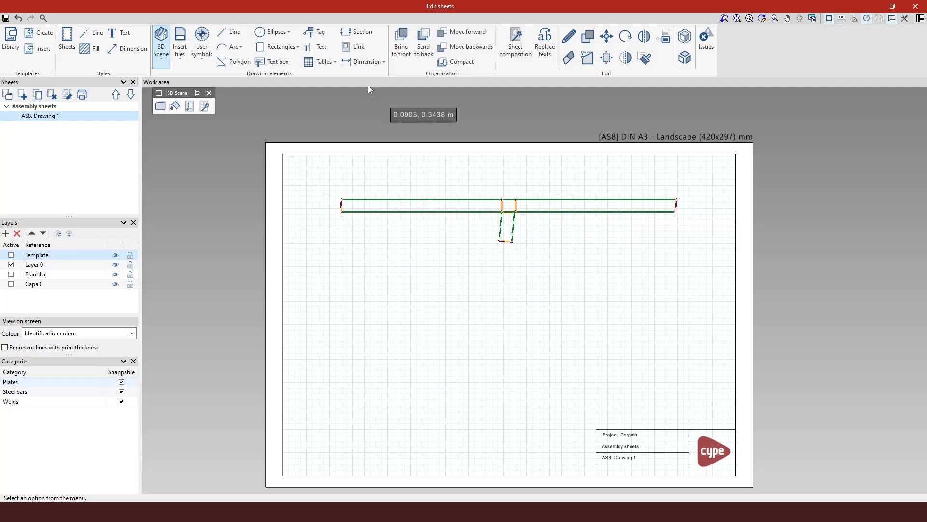
Insert the predefined Table of assembly parts in the lower-left corner of the AS8 sheet and check its contents.
left_click(320, 62)
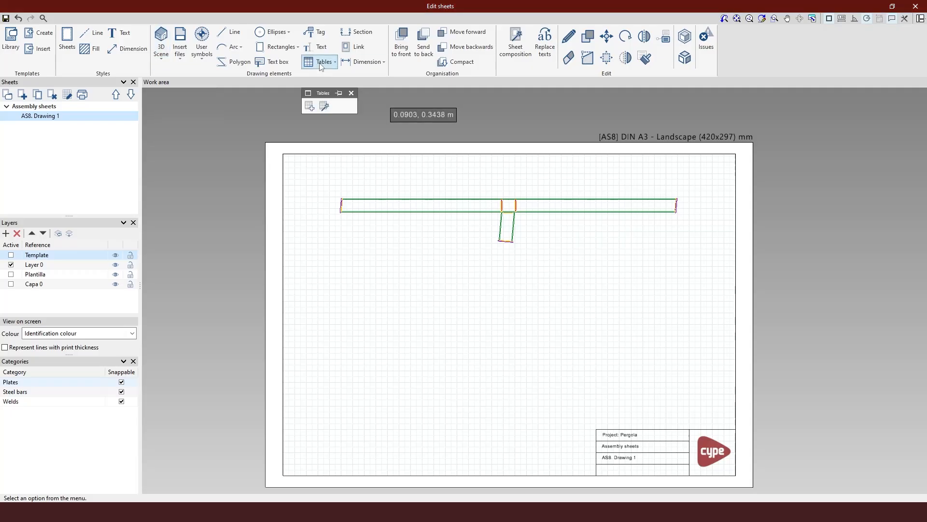
left_click(324, 107)
left_click(323, 107)
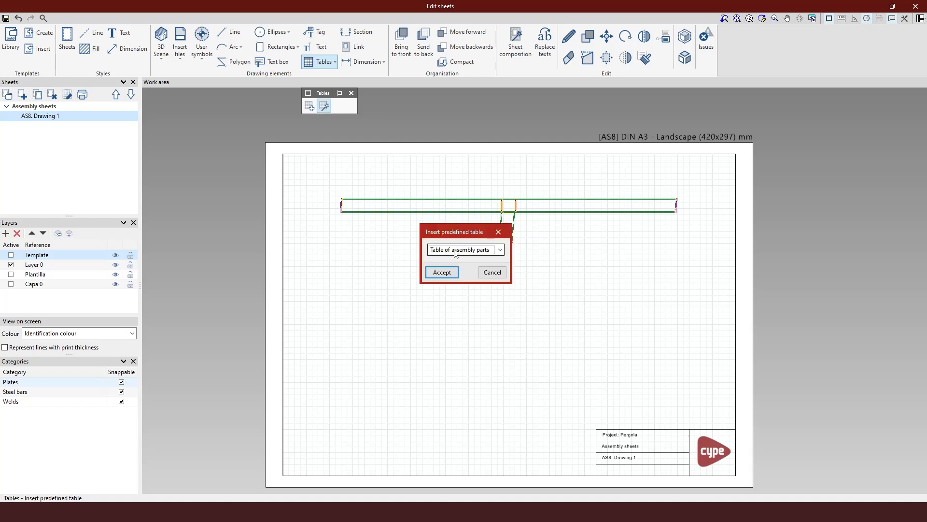
left_click(455, 251)
left_click(458, 261)
left_click(443, 272)
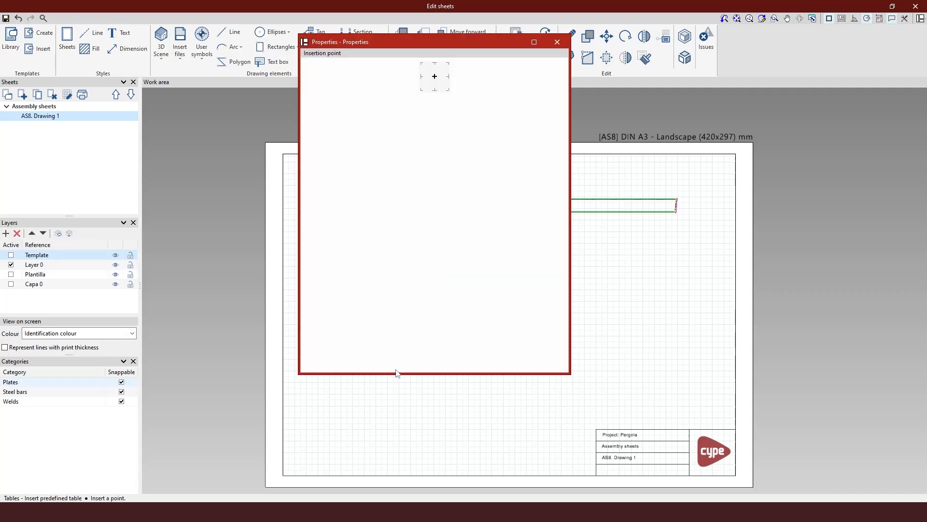
left_click(348, 446)
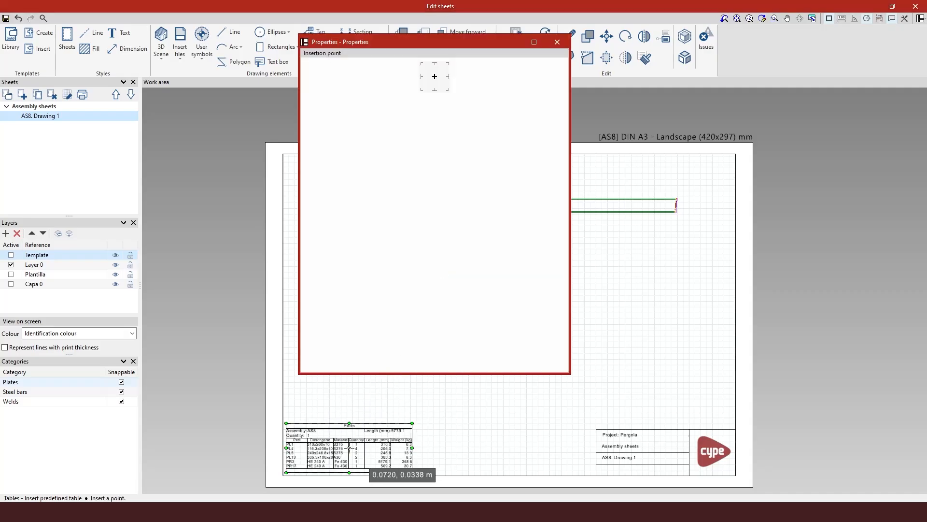
left_click(558, 43)
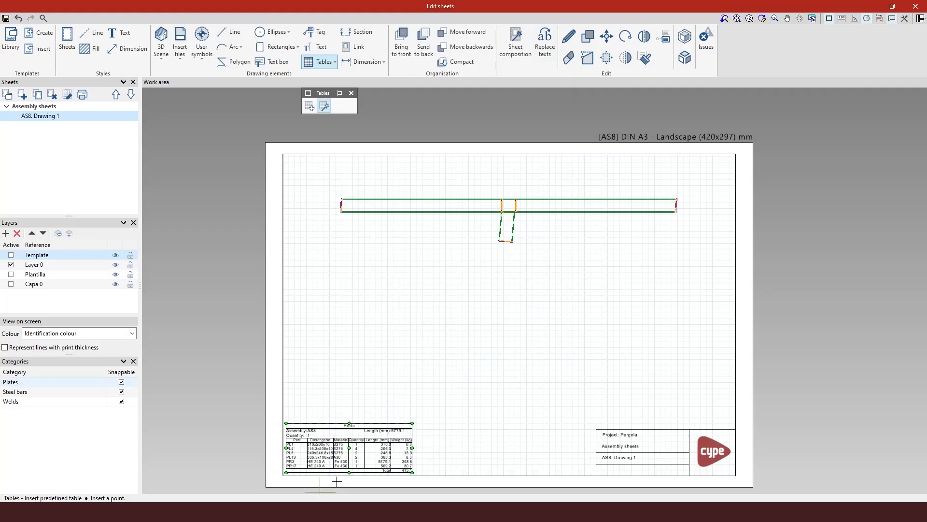
scroll(336, 490, "up", 3)
scroll(336, 491, "up", 1)
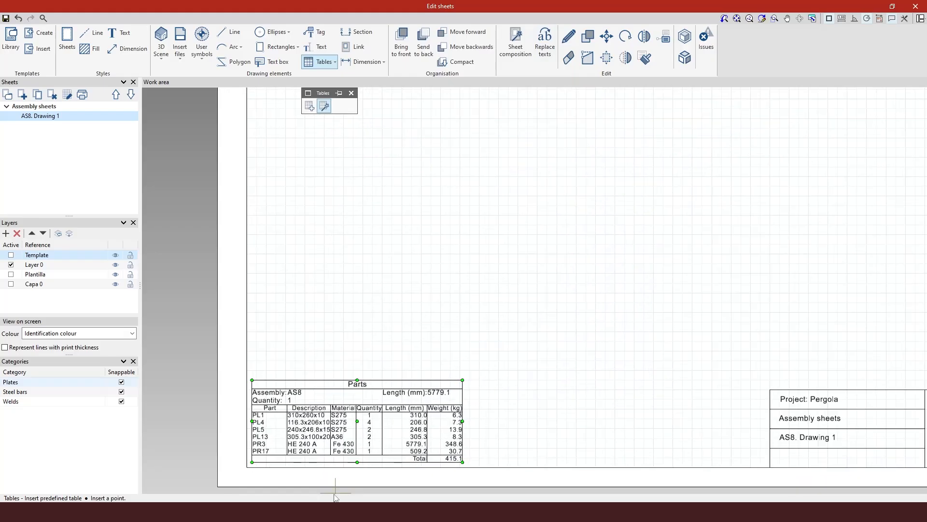
scroll(320, 484, "up", 5)
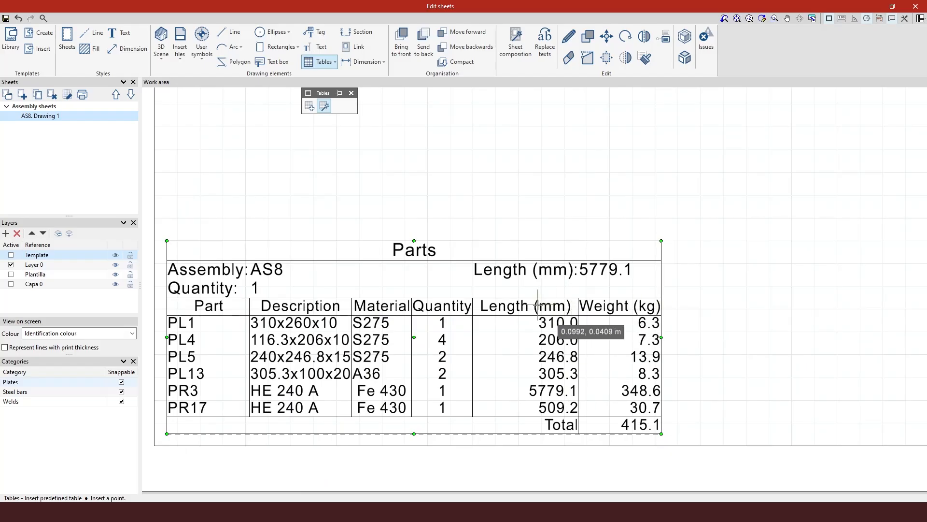
scroll(525, 387, "down", 3)
scroll(281, 436, "down", 5)
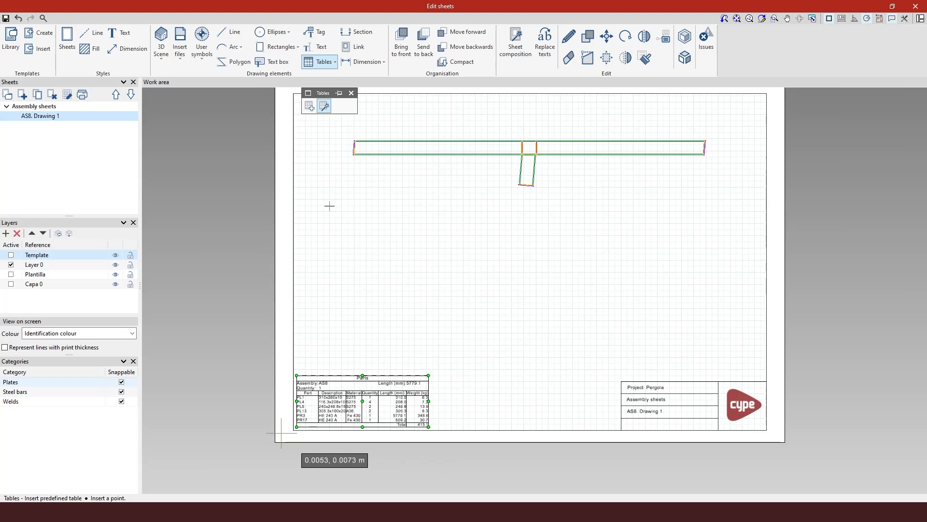
Tag the plate at the lower end of the short stub with a PL1 leader tag showing only the attribute values.
left_click(320, 34)
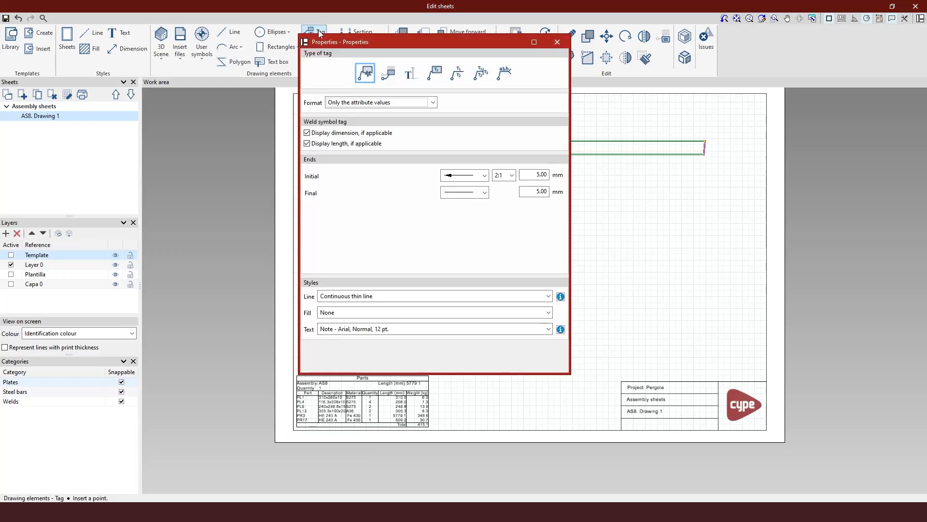
left_click_drag(413, 43, 148, 55)
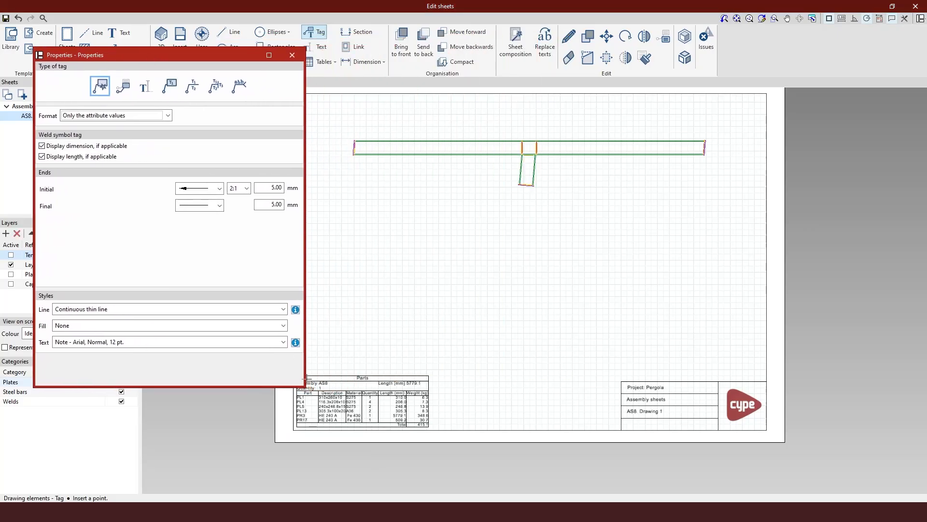
scroll(420, 426, "down", 1)
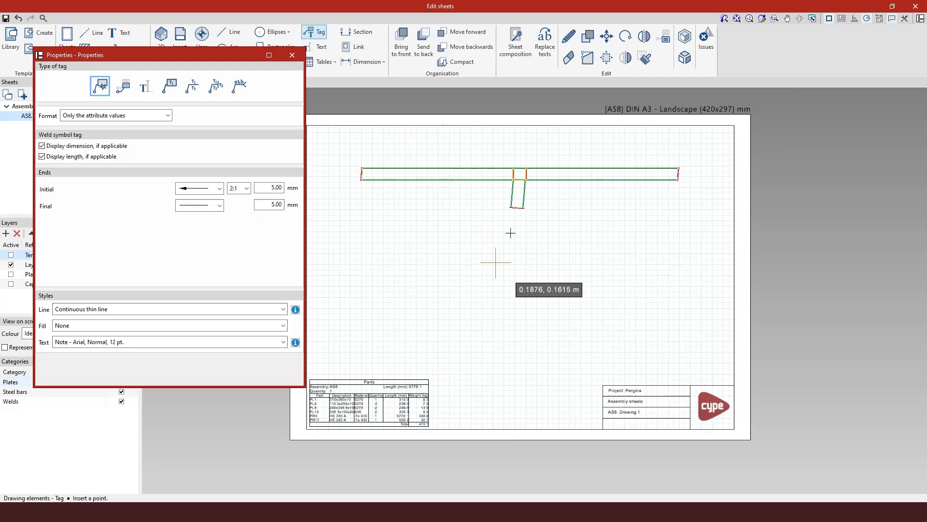
scroll(513, 206, "up", 2)
left_click(521, 211)
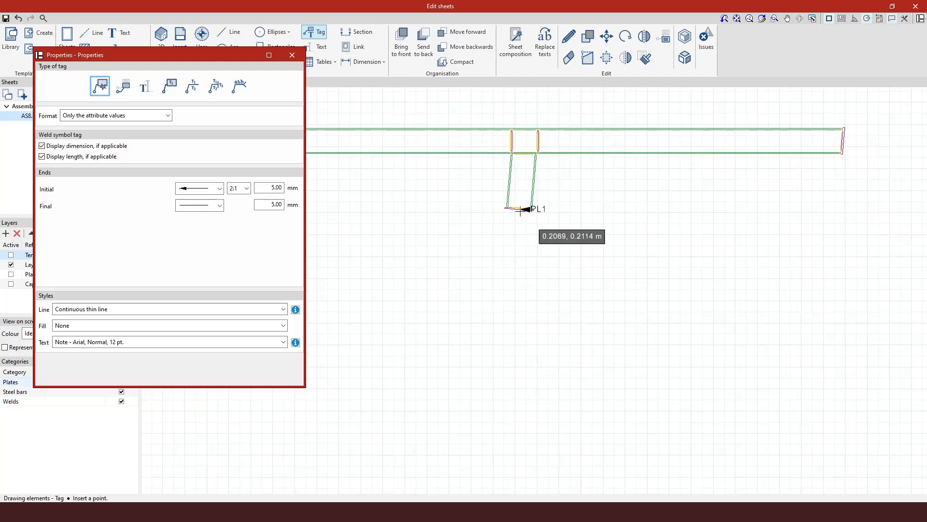
left_click(535, 240)
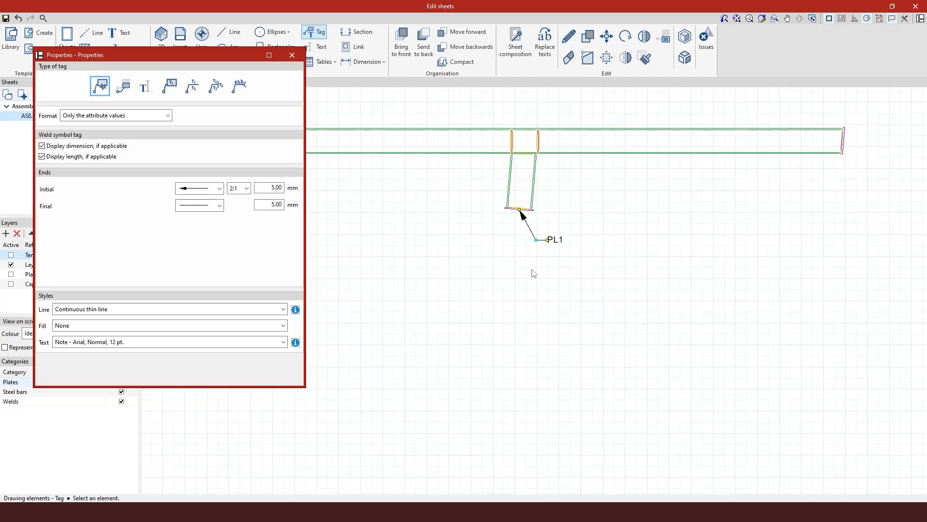
scroll(585, 273, "down", 7)
right_click(504, 275)
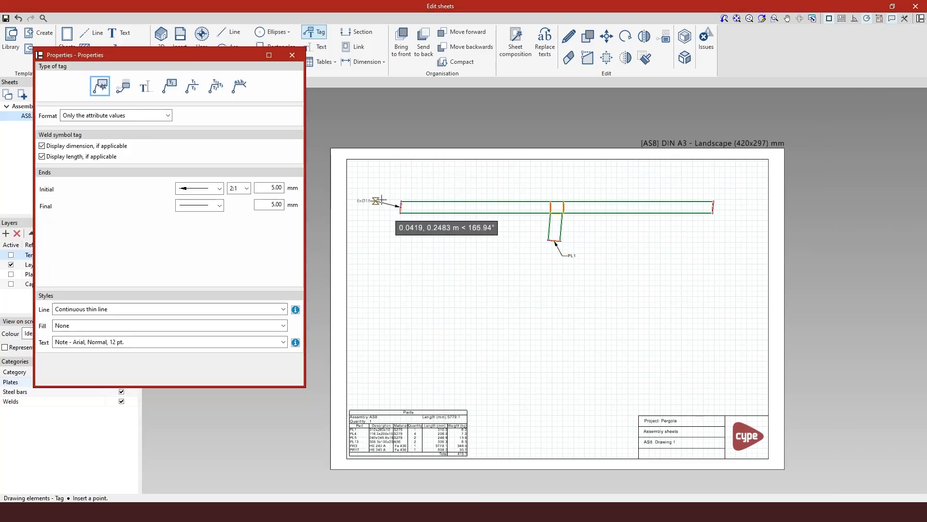
Add a PL5 leader tag to the plate at the beam's left end, placing the text above and left of it.
scroll(389, 203, "up", 1)
scroll(392, 202, "up", 1)
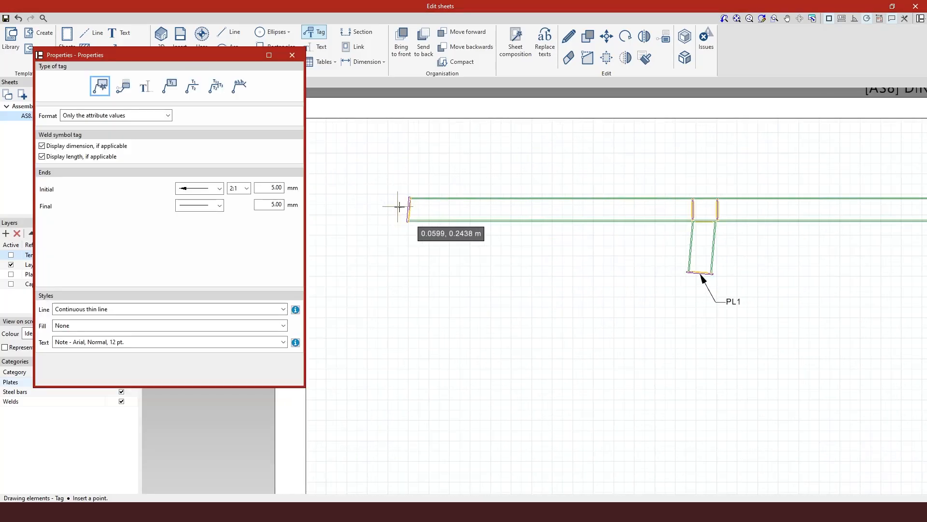
left_click(408, 202)
left_click(387, 178)
scroll(362, 244, "down", 2)
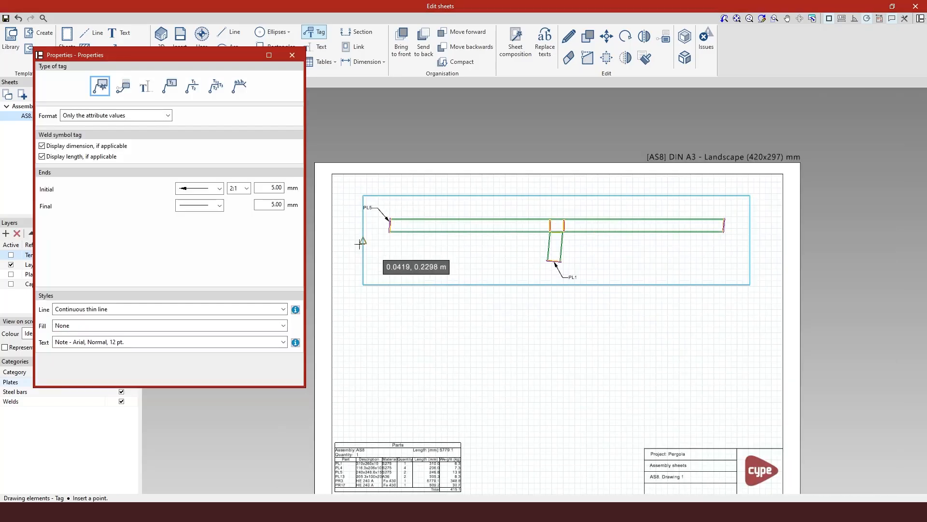
Try to tag the plate at the beam's right end and undo the tag placed there.
scroll(690, 223, "up", 1)
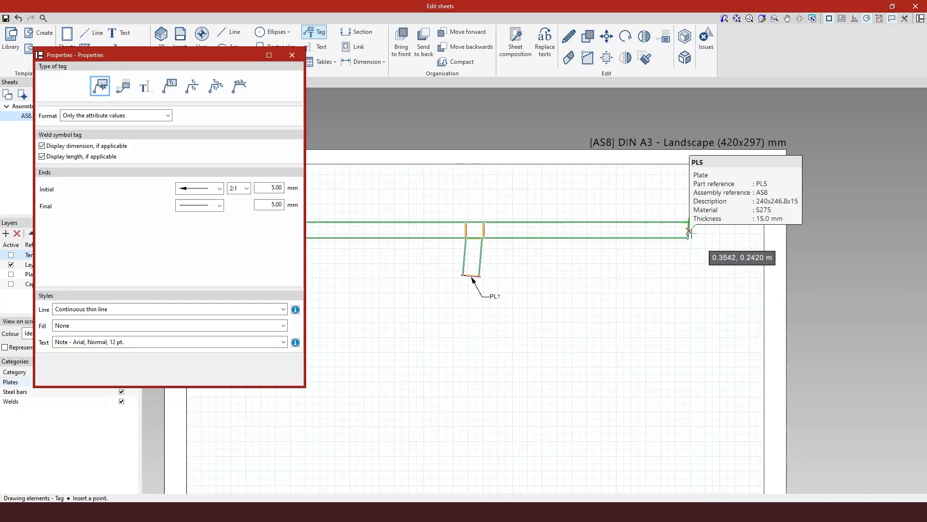
left_click(691, 223)
scroll(700, 218, "up", 2)
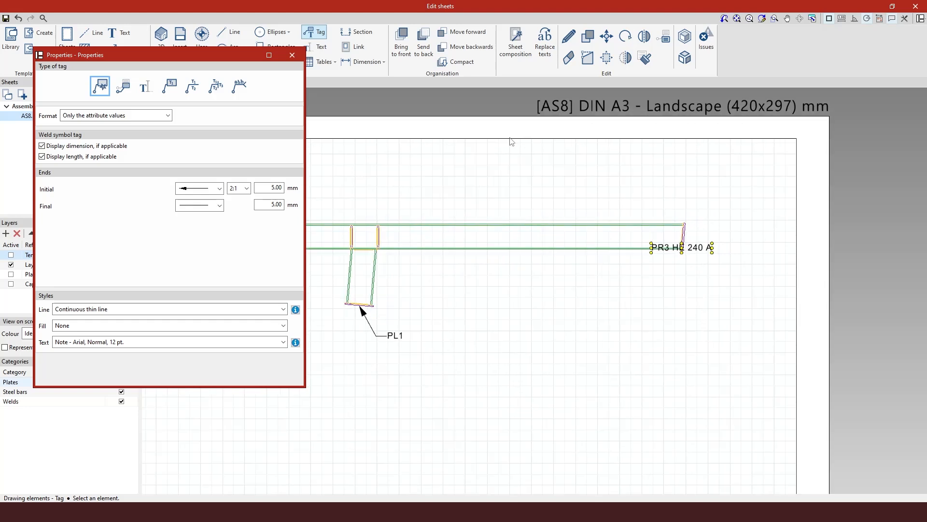
left_click(18, 19)
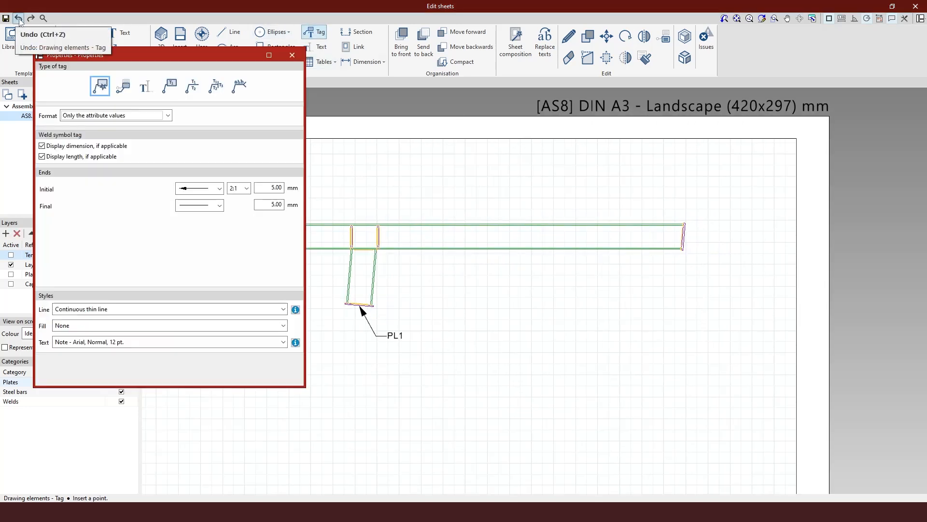
scroll(709, 305, "down", 3)
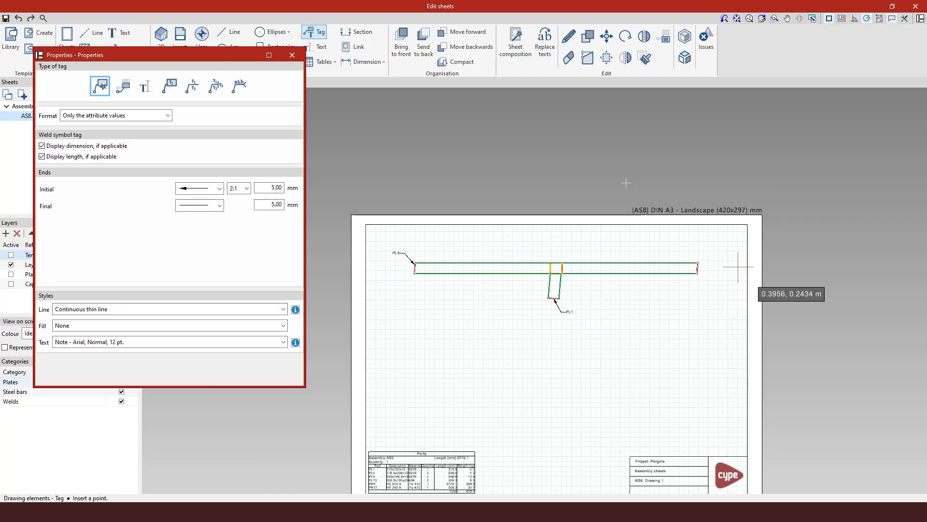
scroll(607, 125, "down", 2)
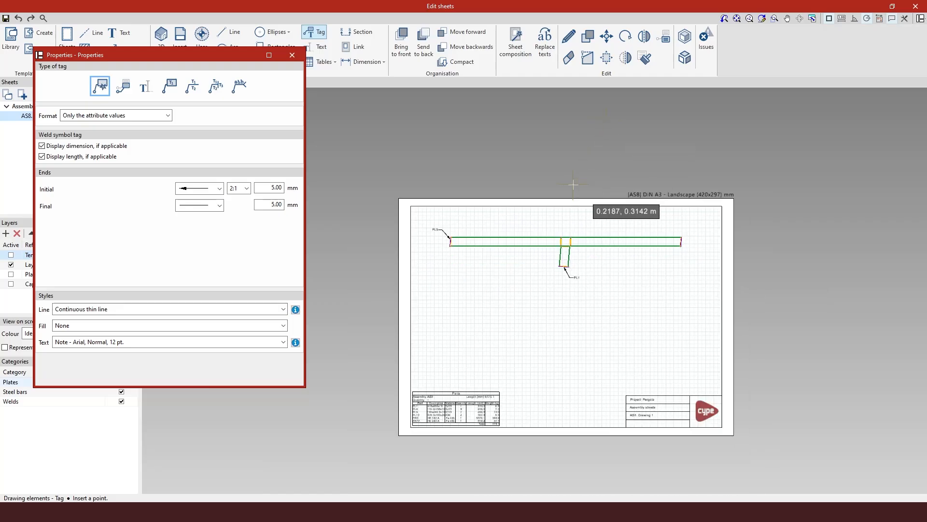
Exclude steel bars and welds from snapping so that only the Plates category is snappable.
left_click(296, 57)
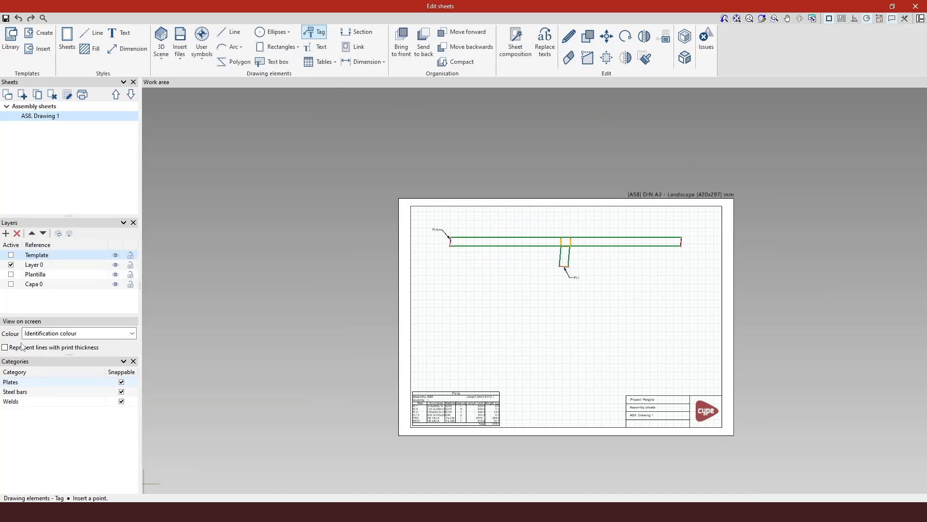
scroll(593, 234, "up", 3)
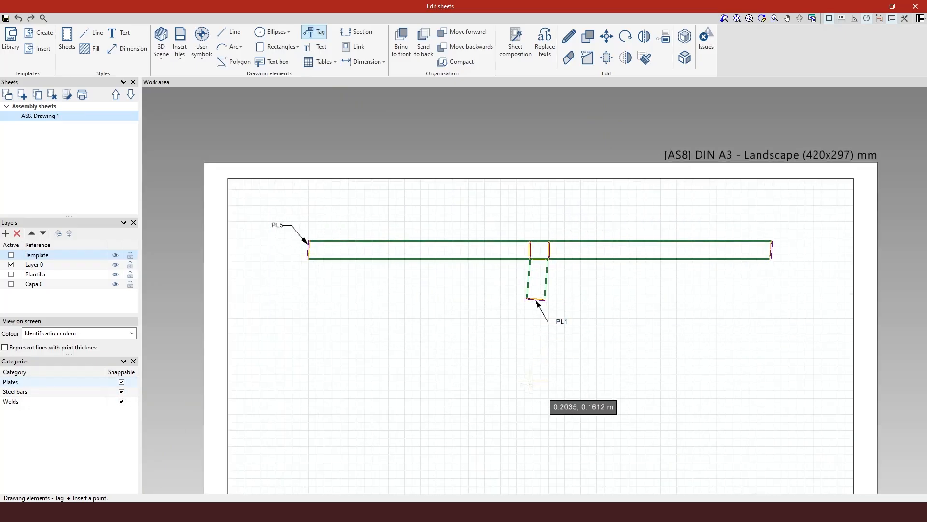
scroll(515, 399, "up", 1)
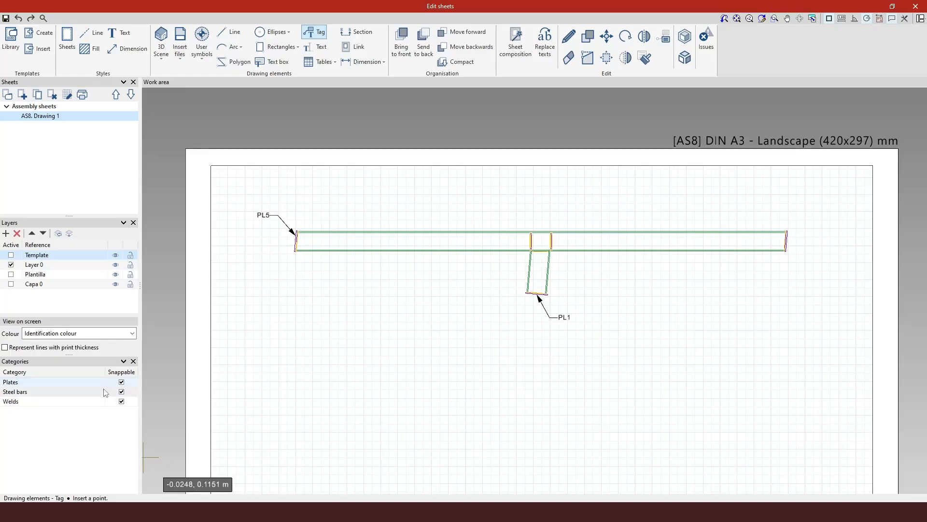
left_click(121, 392)
left_click(121, 401)
left_click(121, 381)
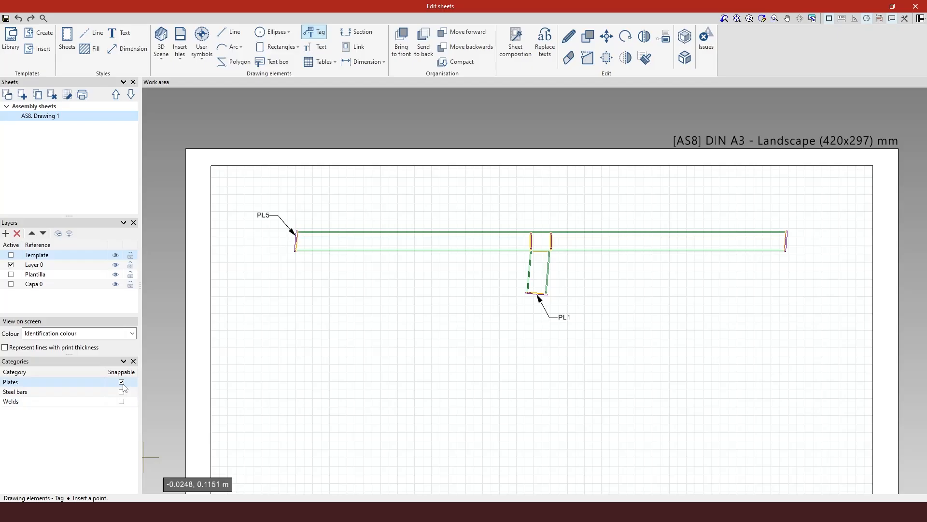
Add a PL5 leader tag to the plate at the beam's right end, placing the text above and right of it.
left_click(784, 242)
left_click(785, 240)
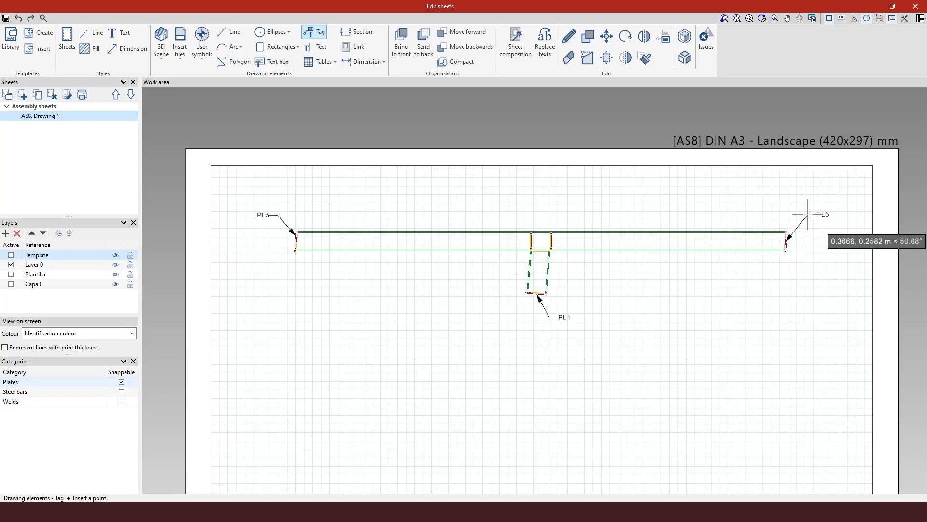
left_click(809, 211)
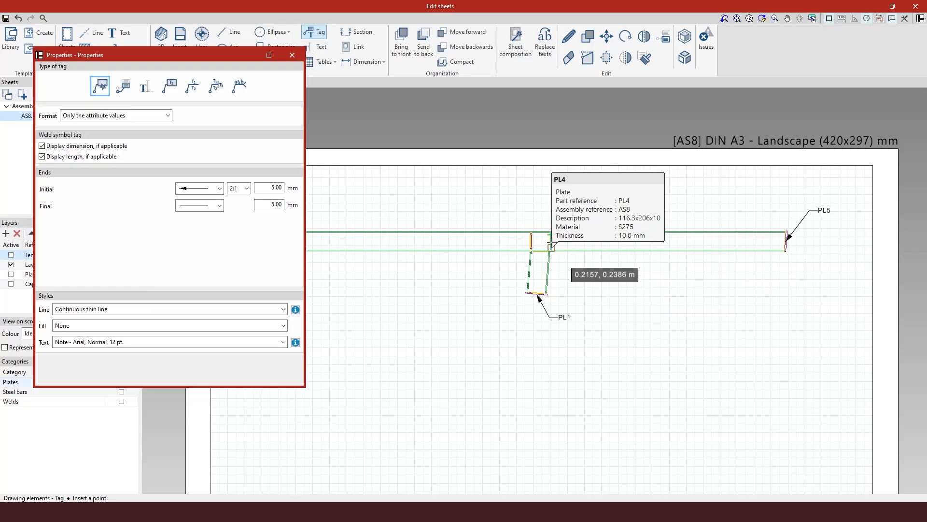
Tag the two stiffener plates above the stub with PL4 leader tags, placing the texts above the beam on either side.
scroll(552, 244, "up", 1)
left_click(552, 237)
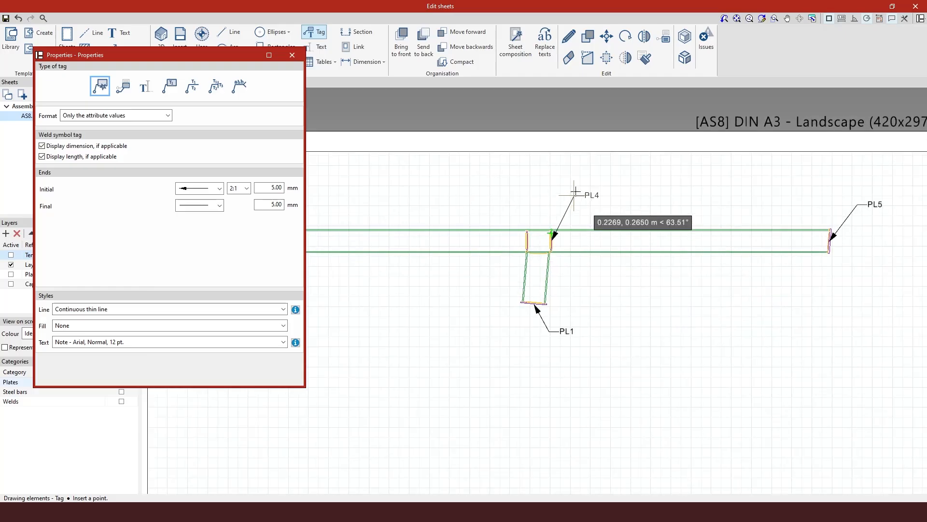
left_click(587, 189)
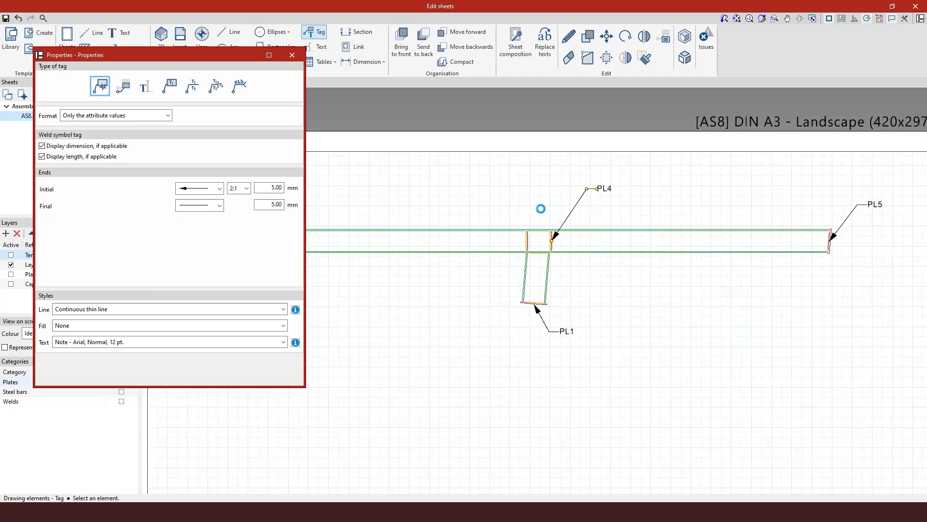
left_click(526, 240)
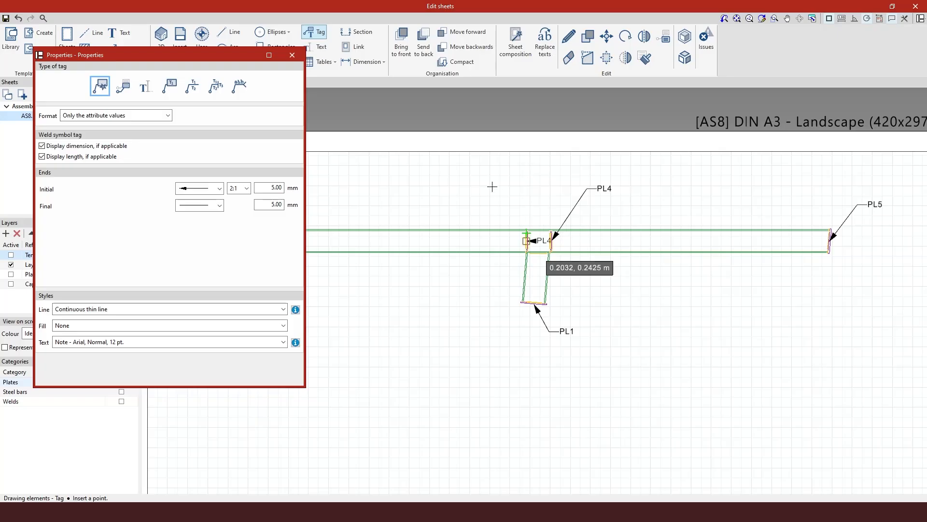
left_click(526, 238)
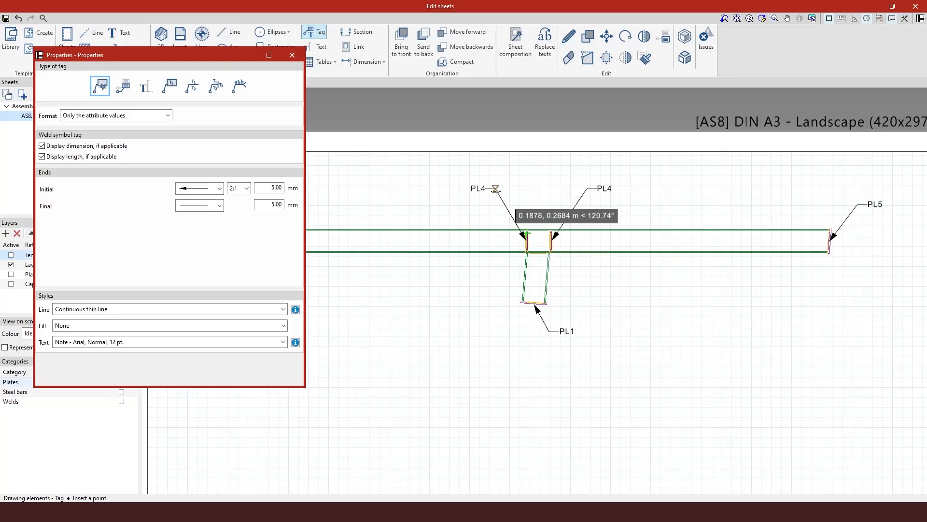
left_click(496, 189)
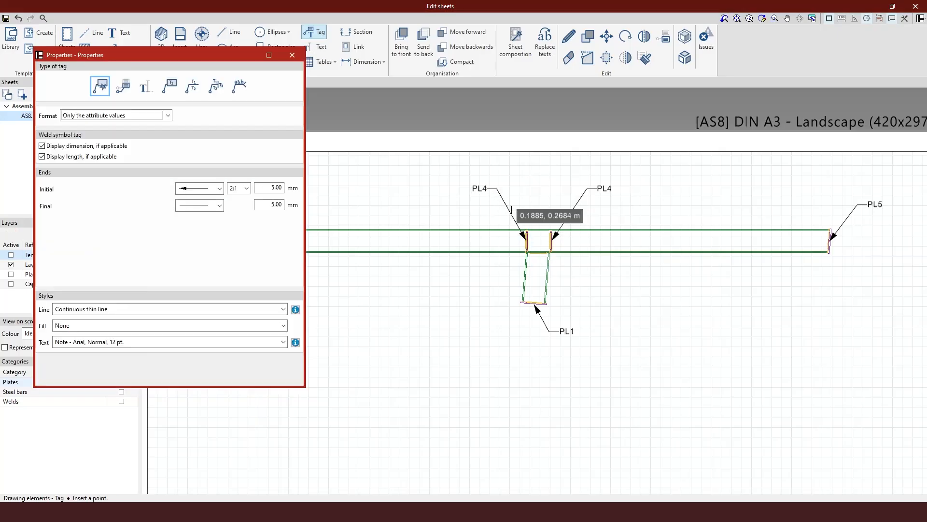
Restart the Tag tool and make Steel bars the only snappable category by turning off Plates.
scroll(527, 256, "down", 4)
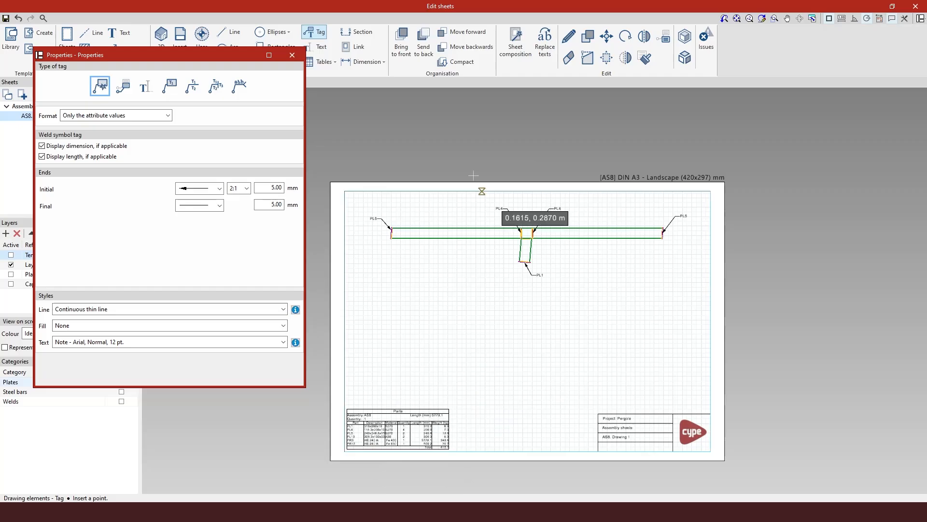
left_click(314, 33)
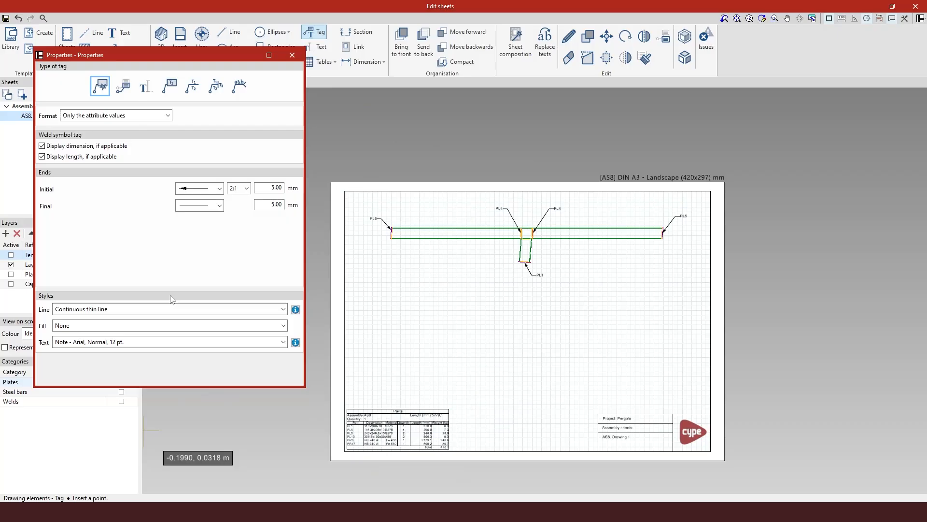
left_click(146, 62)
left_click_drag(111, 62, 217, 46)
left_click(121, 381)
left_click(121, 381)
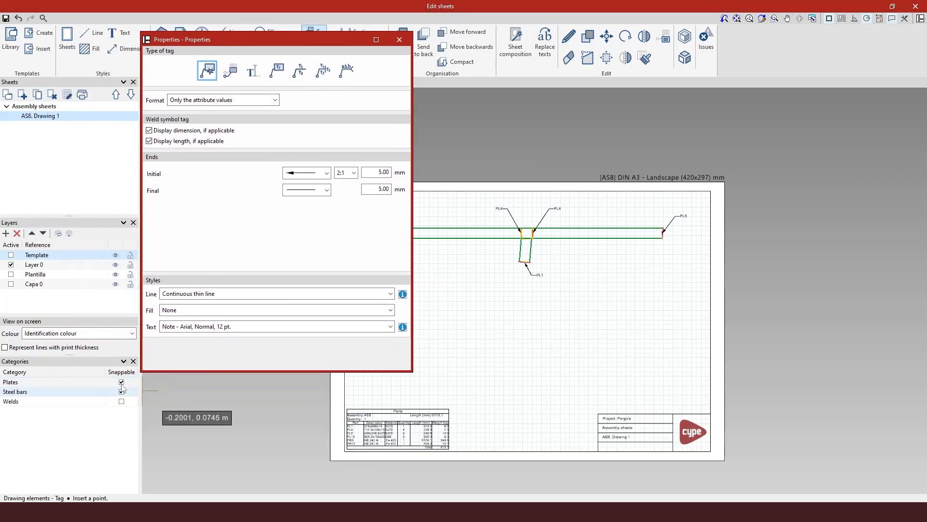
left_click(121, 391)
Tag the long beam with its part reference and profile, PR3 HE 240 A, placing the text inside the beam left of the stub.
scroll(480, 236, "up", 3)
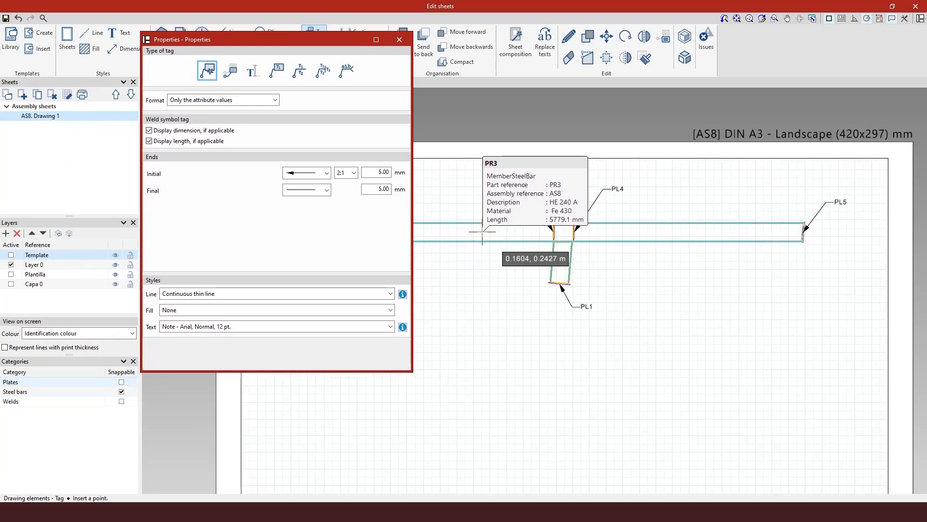
left_click(482, 231)
left_click_drag(299, 42, 182, 41)
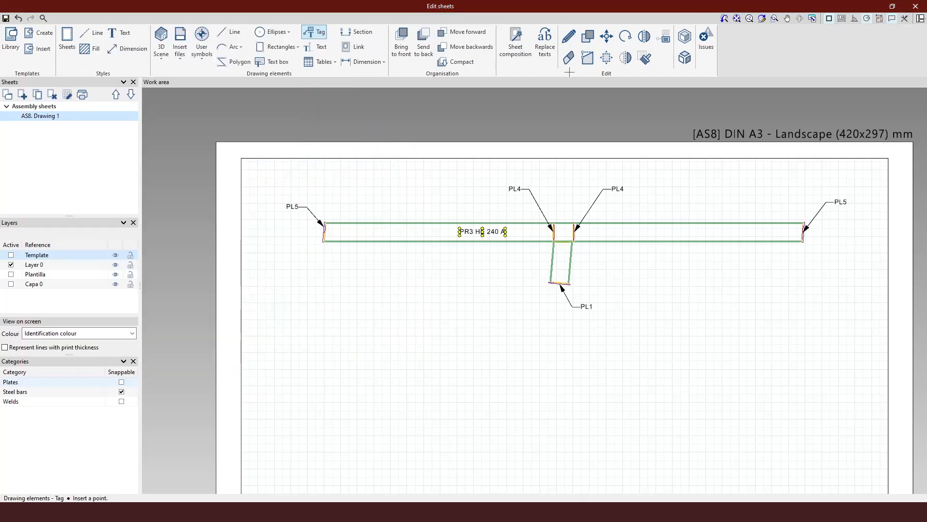
Edit the long beam's tag, replacing its text with the part reference variable this.partName.
left_click(570, 45)
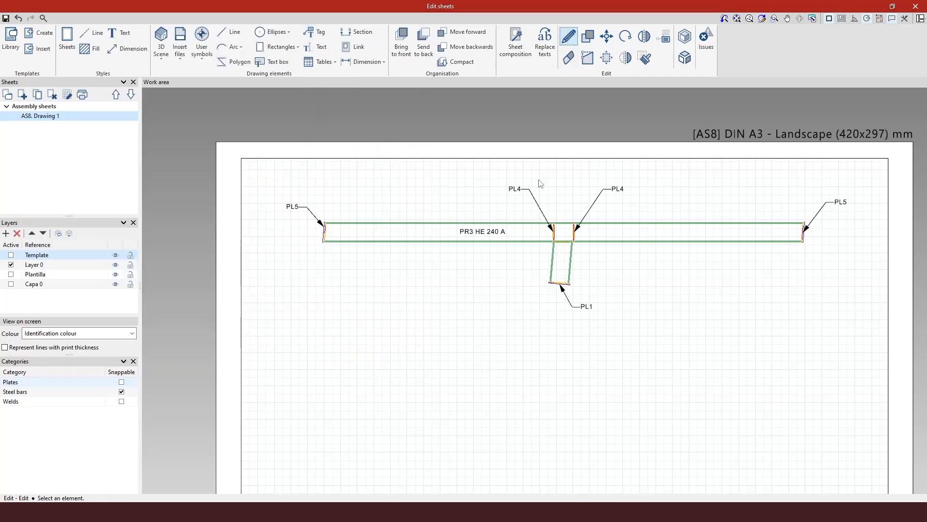
left_click(484, 233)
triple_click(372, 75)
key("Delete")
left_click(368, 62)
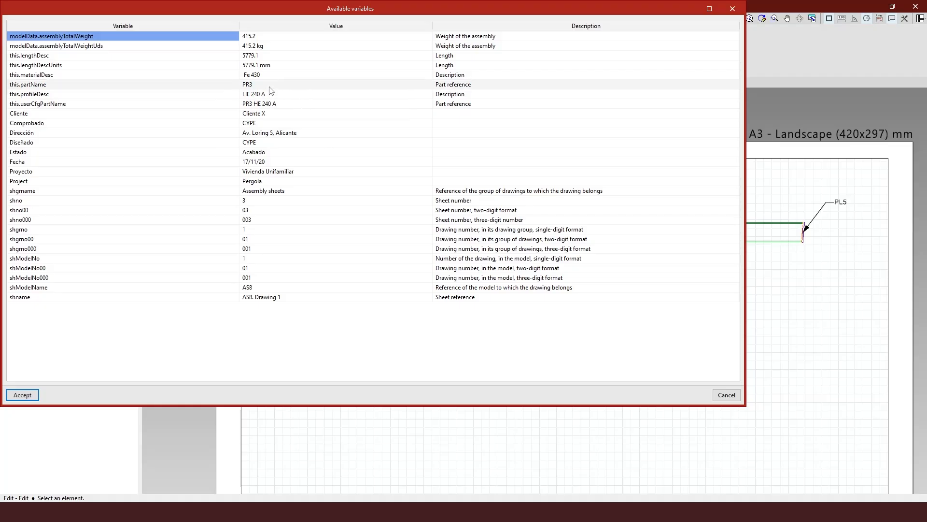
left_click(256, 84)
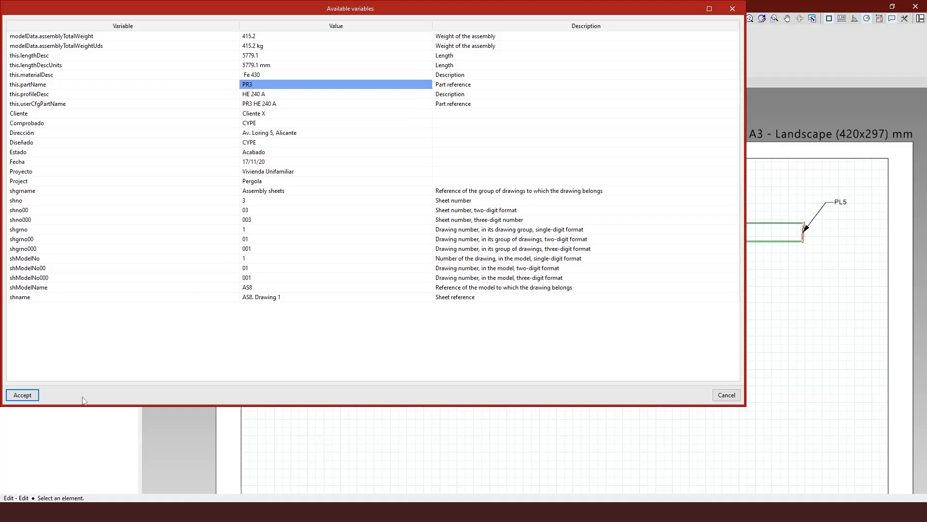
left_click(27, 395)
left_click(210, 377)
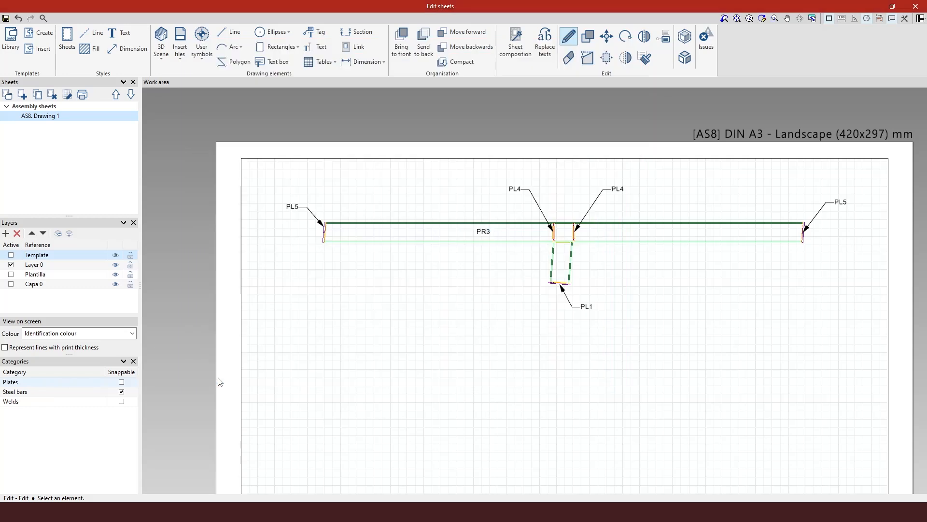
Tag the short stub bar with its part reference PR17, placing the text along the inside of the stub.
scroll(743, 277, "up", 2)
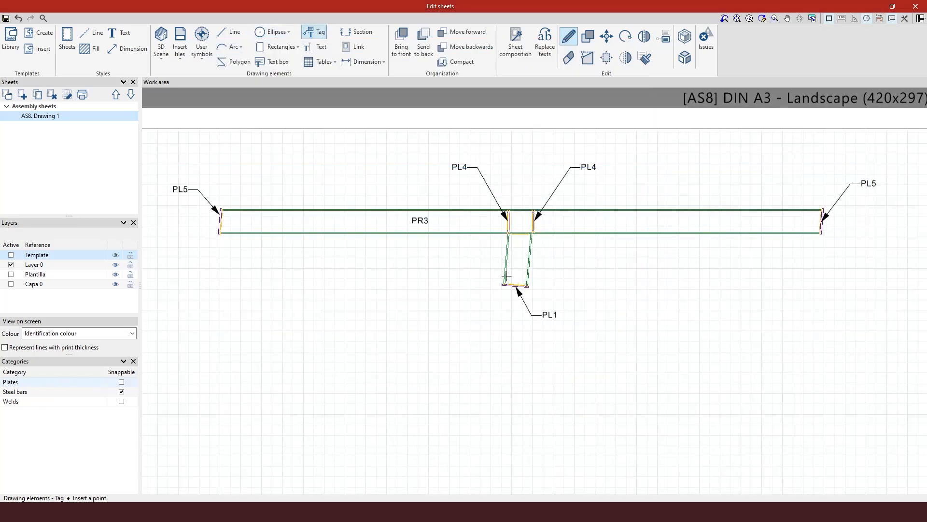
left_click(506, 276)
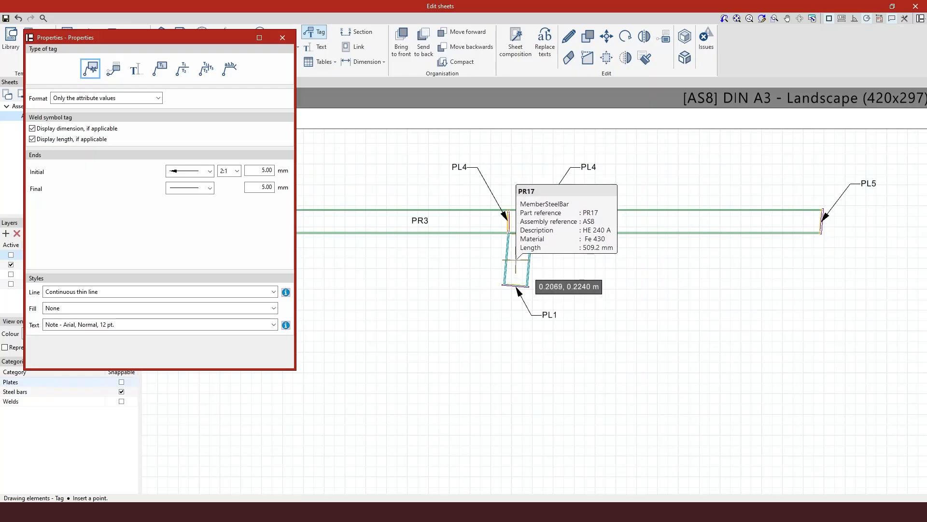
left_click(516, 263)
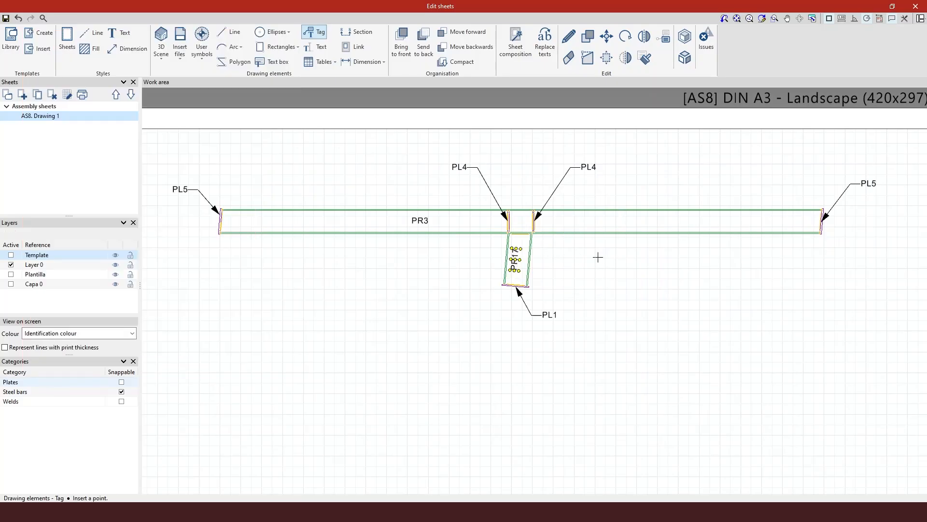
scroll(602, 231, "down", 2)
scroll(588, 155, "down", 1)
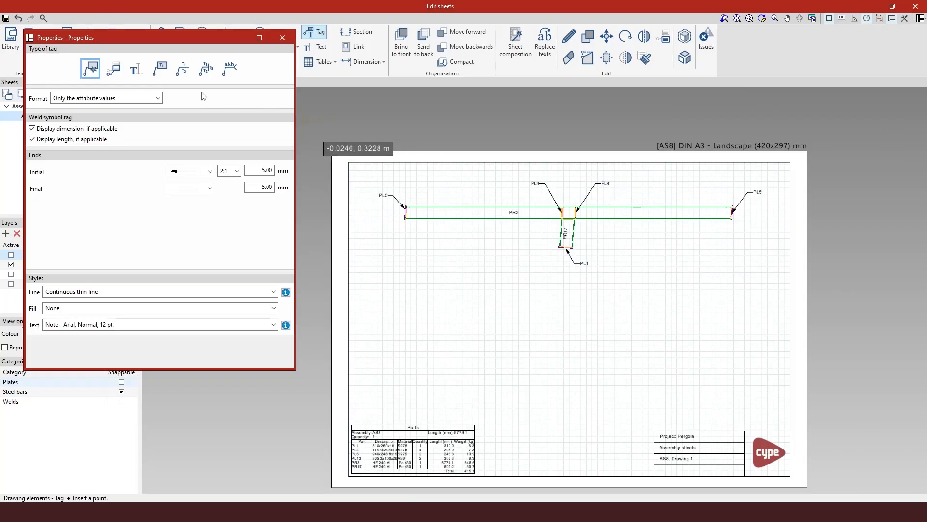
left_click(283, 37)
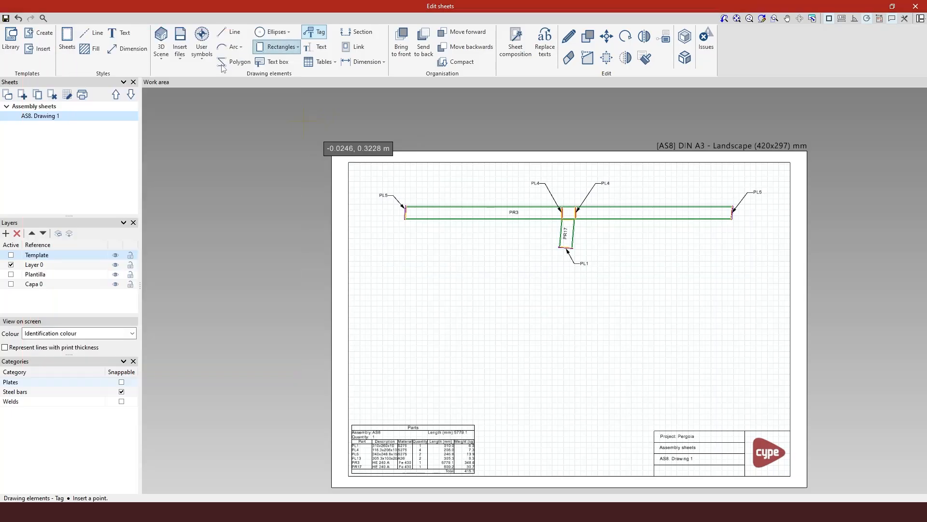
Preview the XY view+ of the AS8 scene in the scenes library.
left_click(161, 43)
left_click(159, 105)
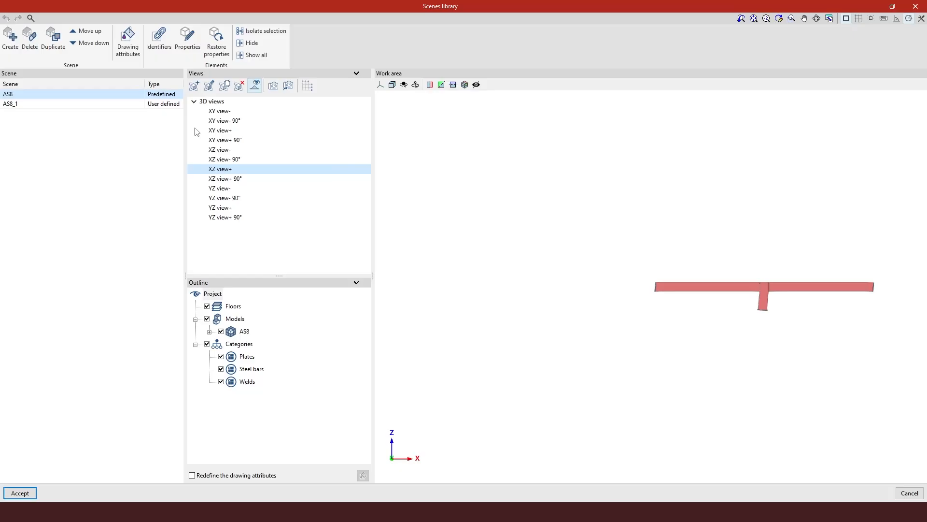
left_click(225, 132)
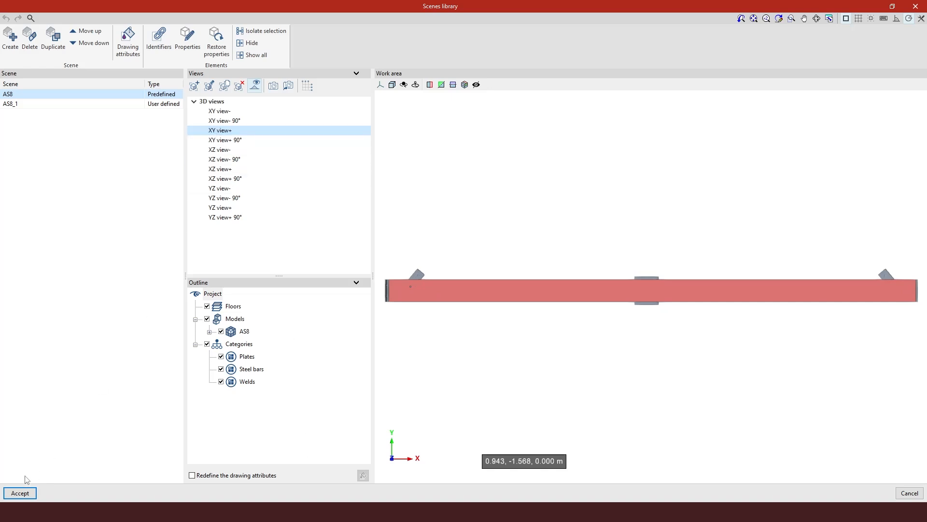
left_click(20, 493)
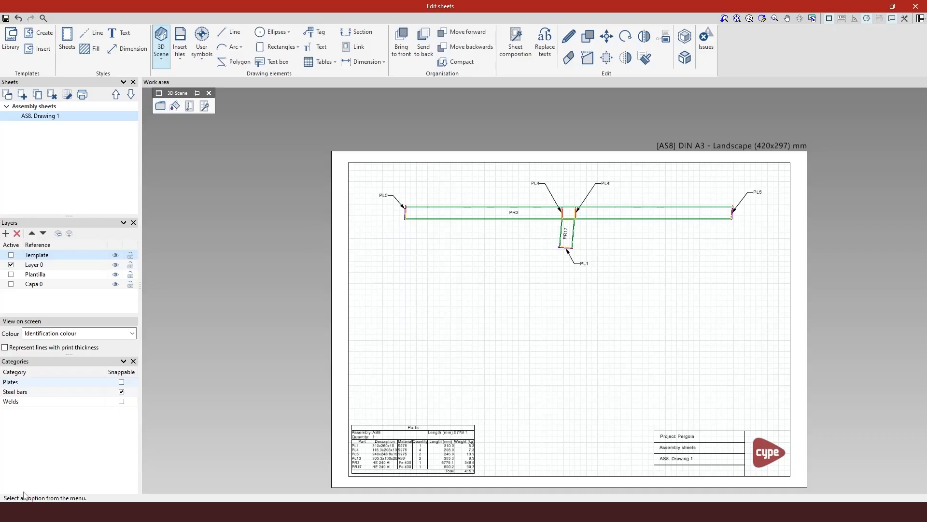
Insert only the predefined XY view+ at scale 1:20 on the AS8 sheet, excluding all the other predefined views.
left_click(204, 107)
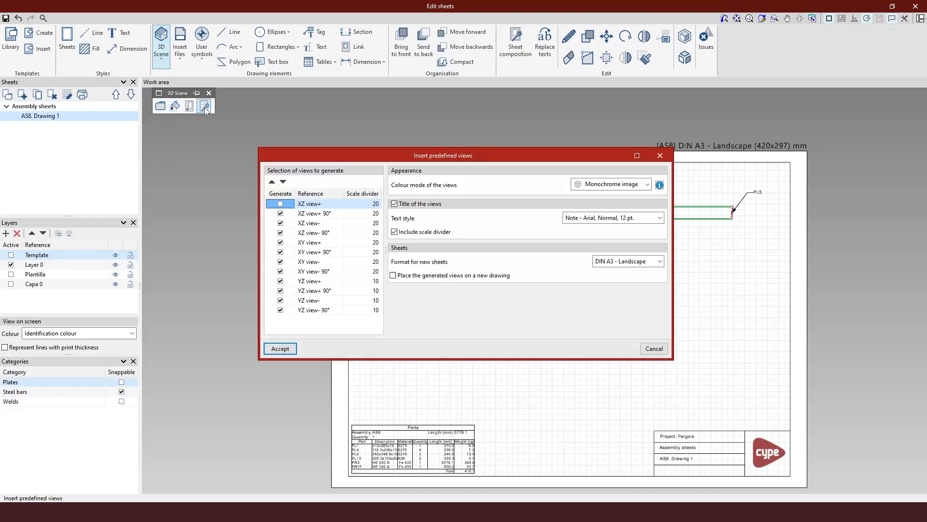
left_click(280, 213)
left_click(281, 222)
left_click(280, 233)
left_click(280, 252)
left_click(280, 262)
left_click(281, 271)
left_click(280, 280)
left_click(280, 290)
left_click(281, 300)
left_click(280, 309)
left_click(283, 353)
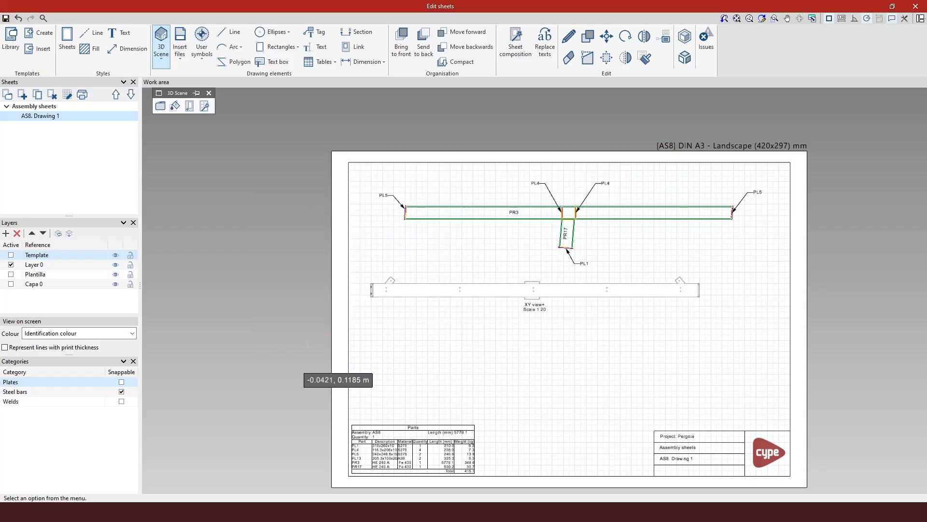
Move the XY view+ to the right and slightly down so it sits beneath the tagged beam view.
scroll(763, 344, "up", 1)
left_click(606, 36)
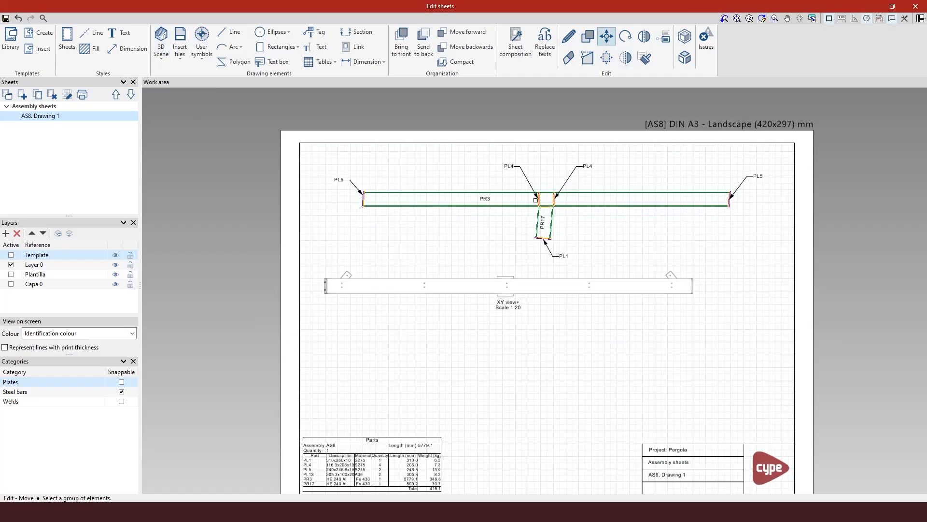
left_click(472, 287)
right_click(411, 282)
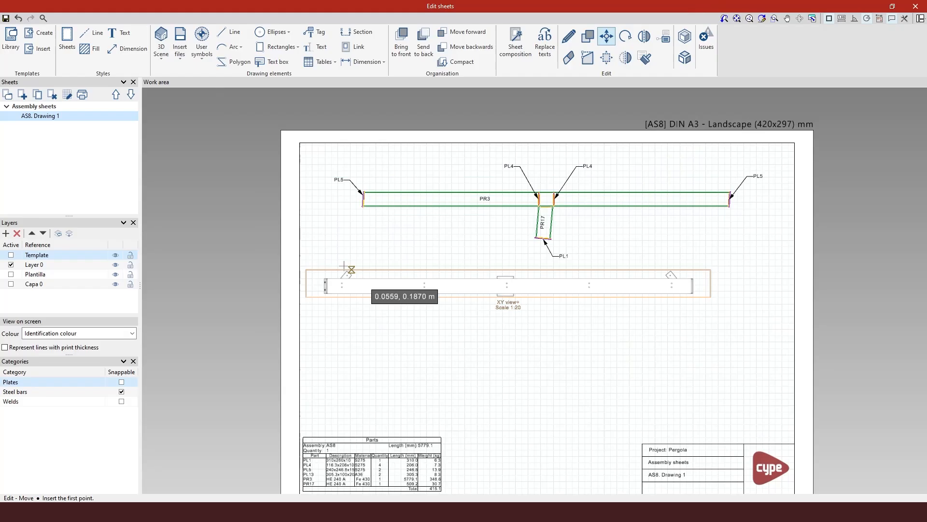
left_click(306, 268)
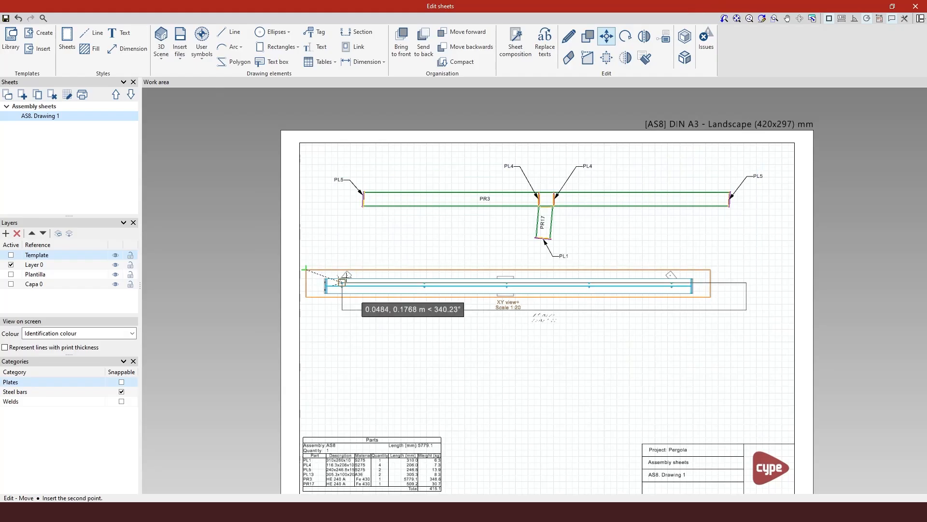
left_click(348, 278)
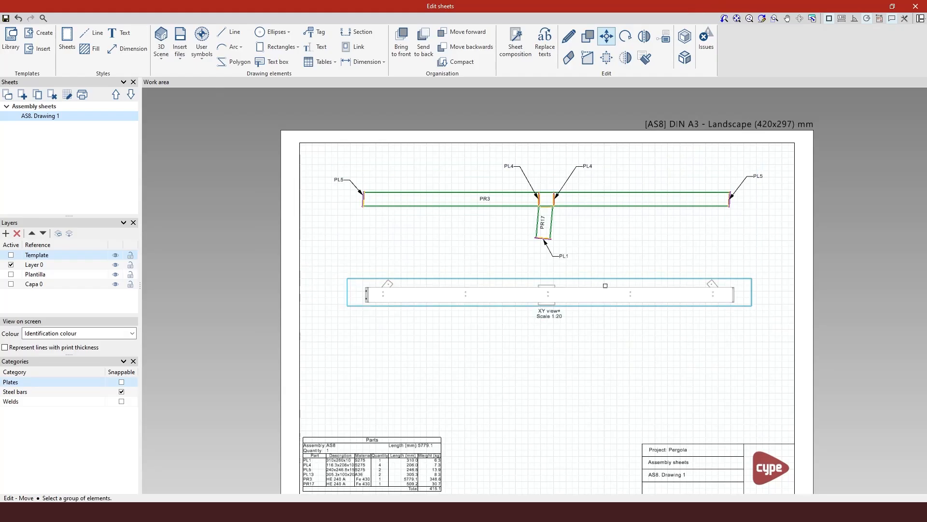
scroll(609, 290, "up", 3)
right_click(623, 406)
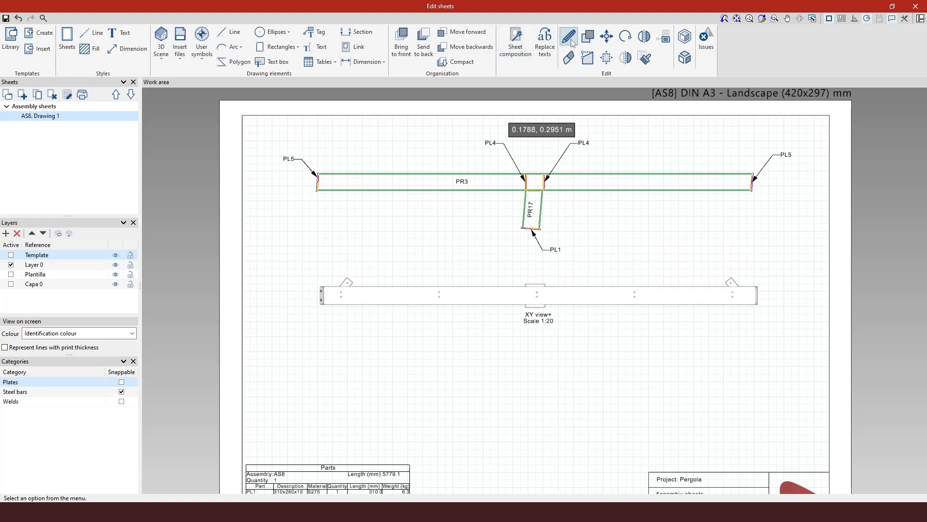
Change the display mode of the XY view+ to the category-styled drawing used for the beam view above.
left_click(570, 40)
left_click(590, 296)
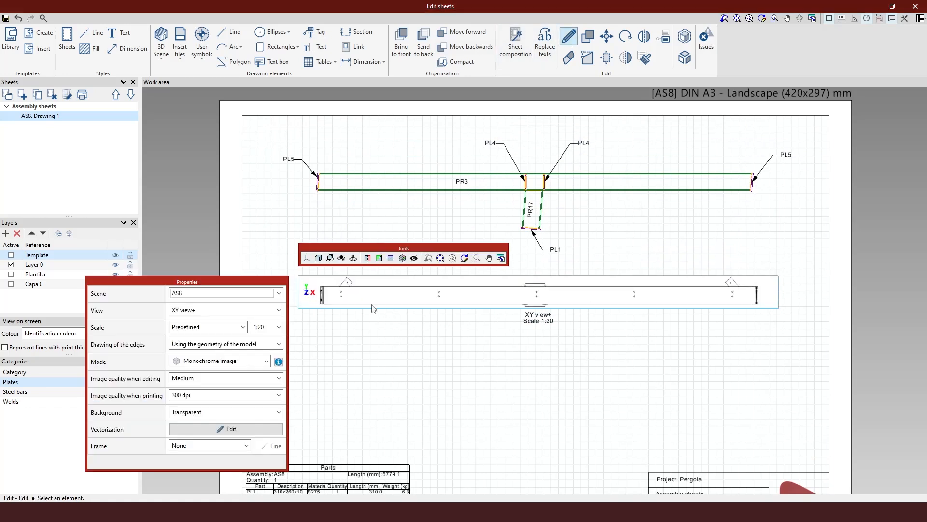
left_click(244, 361)
left_click(247, 402)
right_click(449, 400)
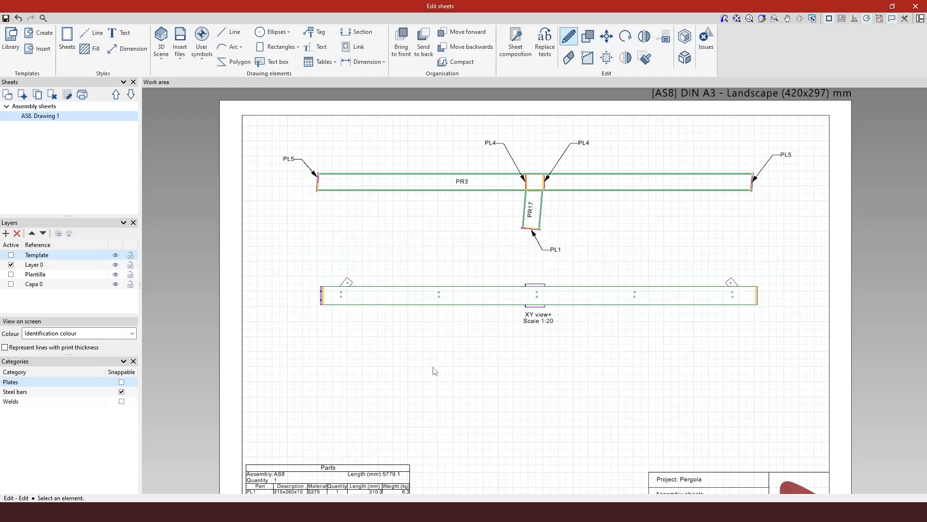
Make only the Plates category snappable and tag the angled plate near the left end of the XY view+ with its part reference PL13.
scroll(430, 364, "up", 2)
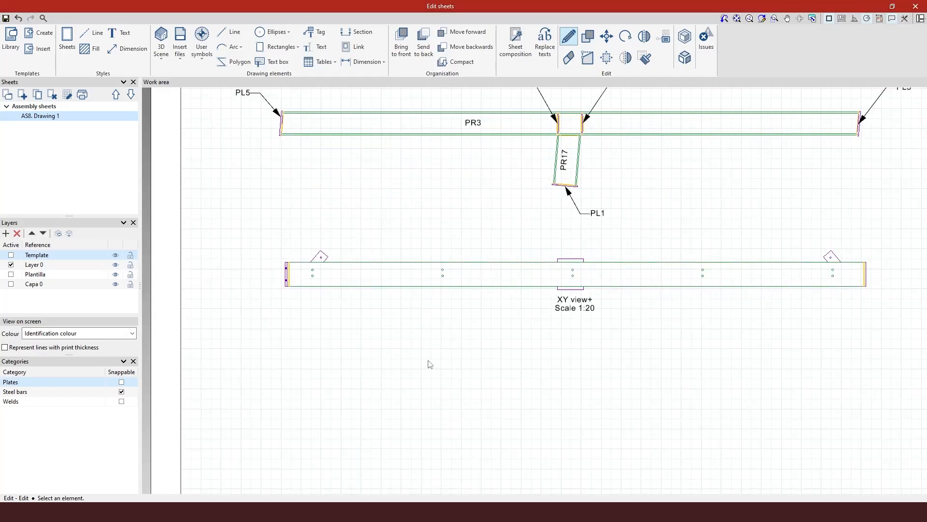
left_click(315, 31)
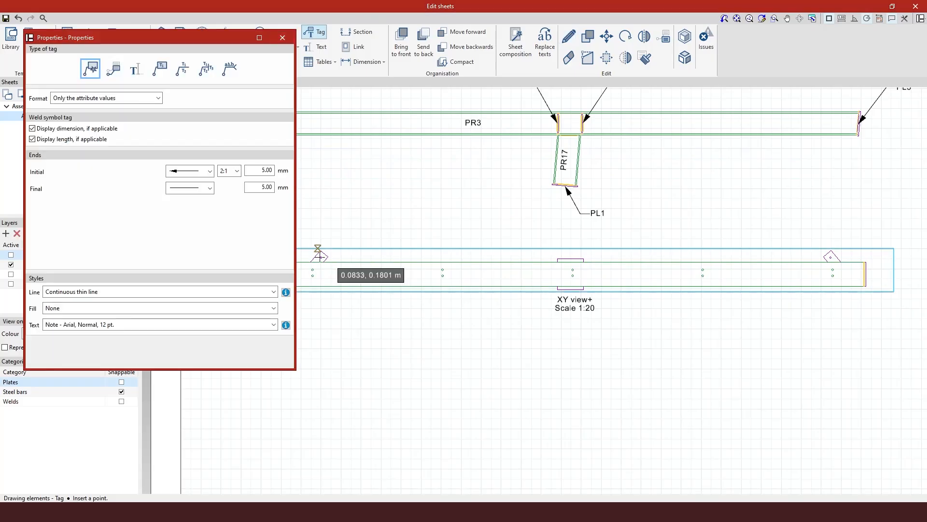
scroll(320, 261, "up", 2)
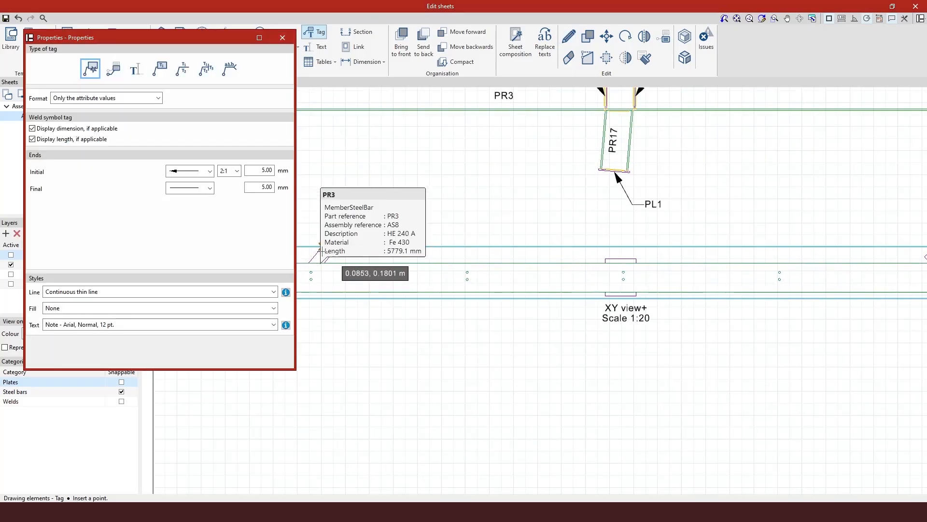
left_click(121, 382)
left_click(121, 391)
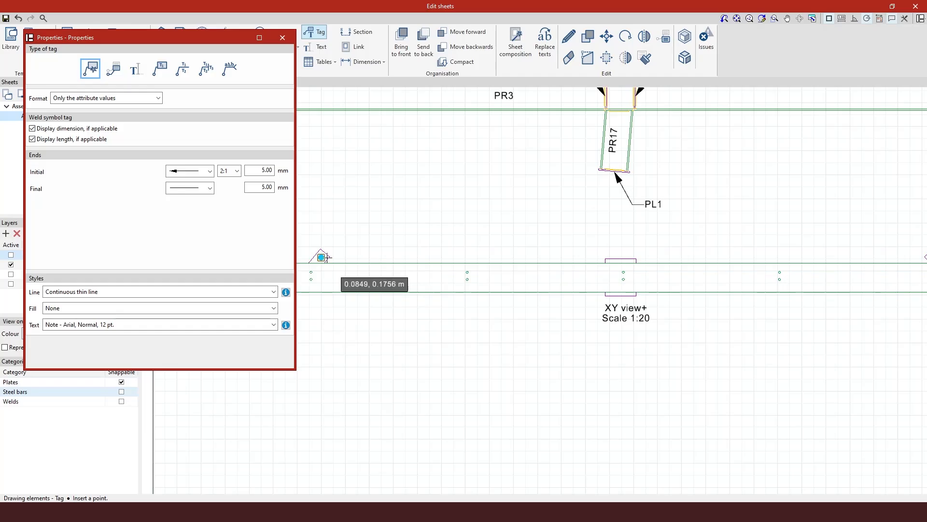
left_click(321, 257)
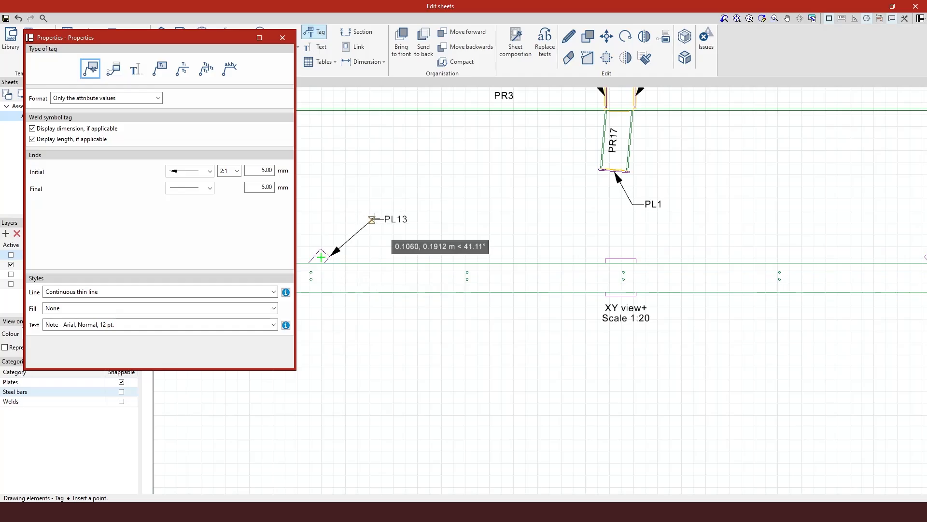
left_click(386, 219)
Tag the matching angled plate near the right end of the XY view+ as PL13, placing the text above and left of the plate.
scroll(392, 241, "down", 1)
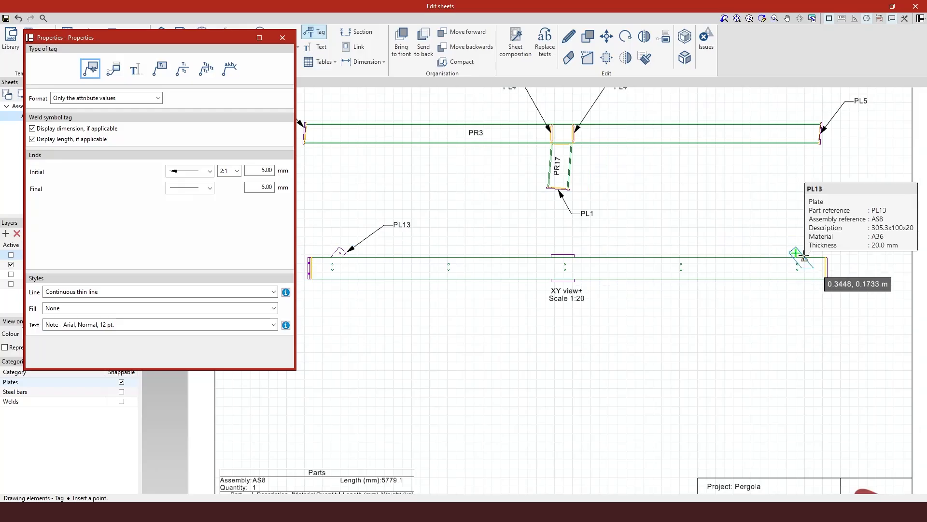
scroll(802, 253, "up", 1)
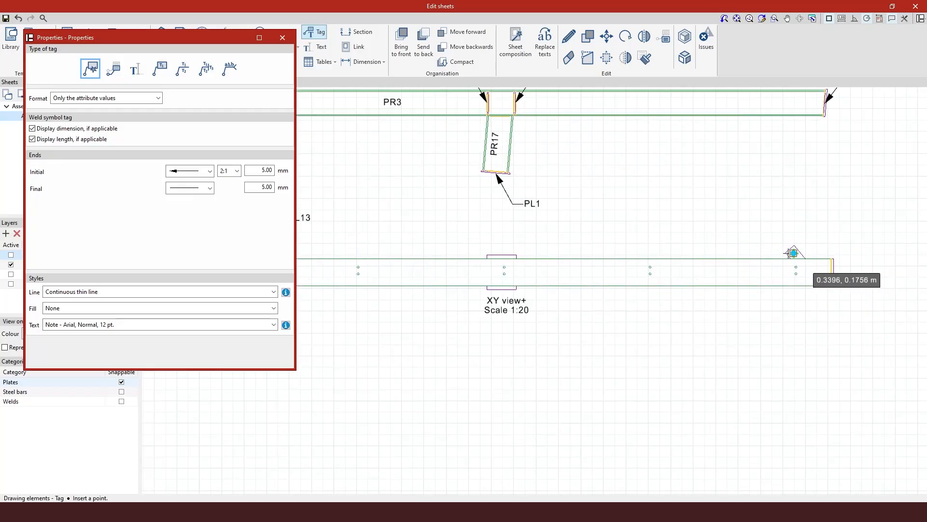
left_click(793, 252)
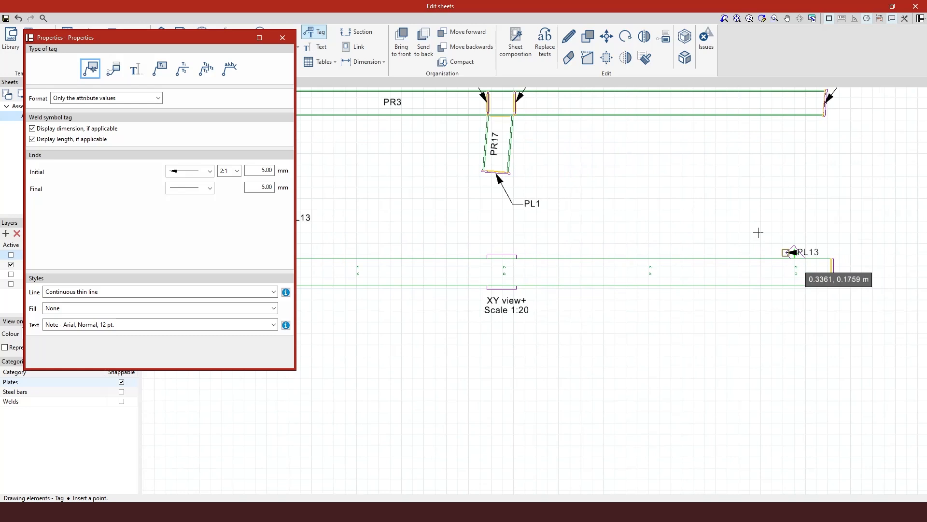
left_click(737, 217)
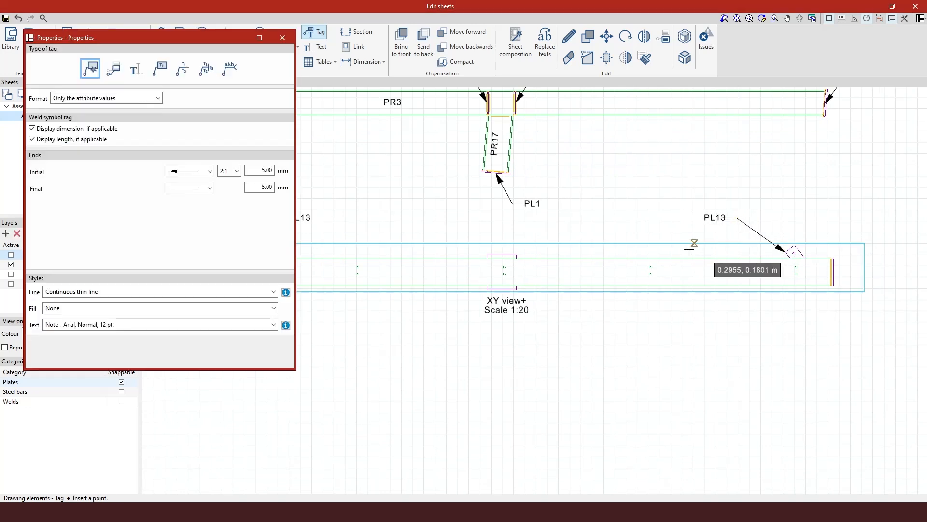
scroll(626, 254, "down", 2)
scroll(626, 254, "down", 1)
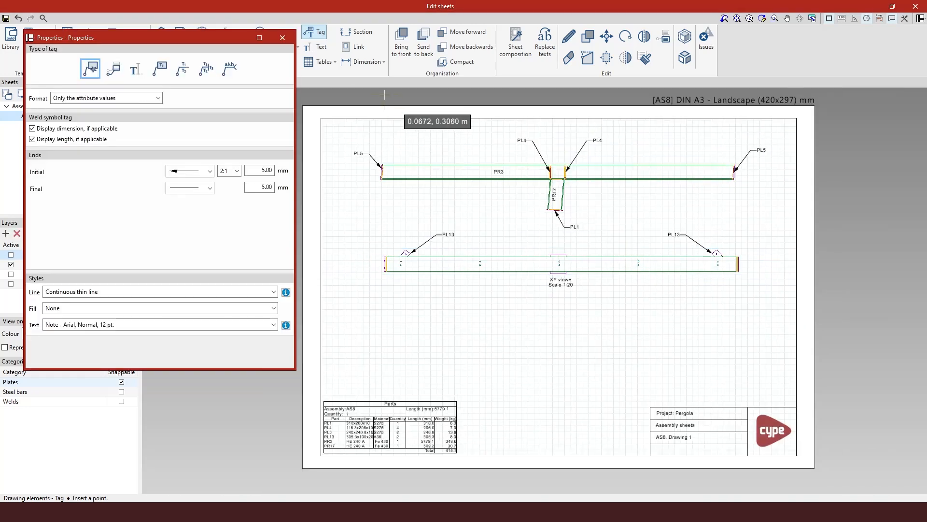